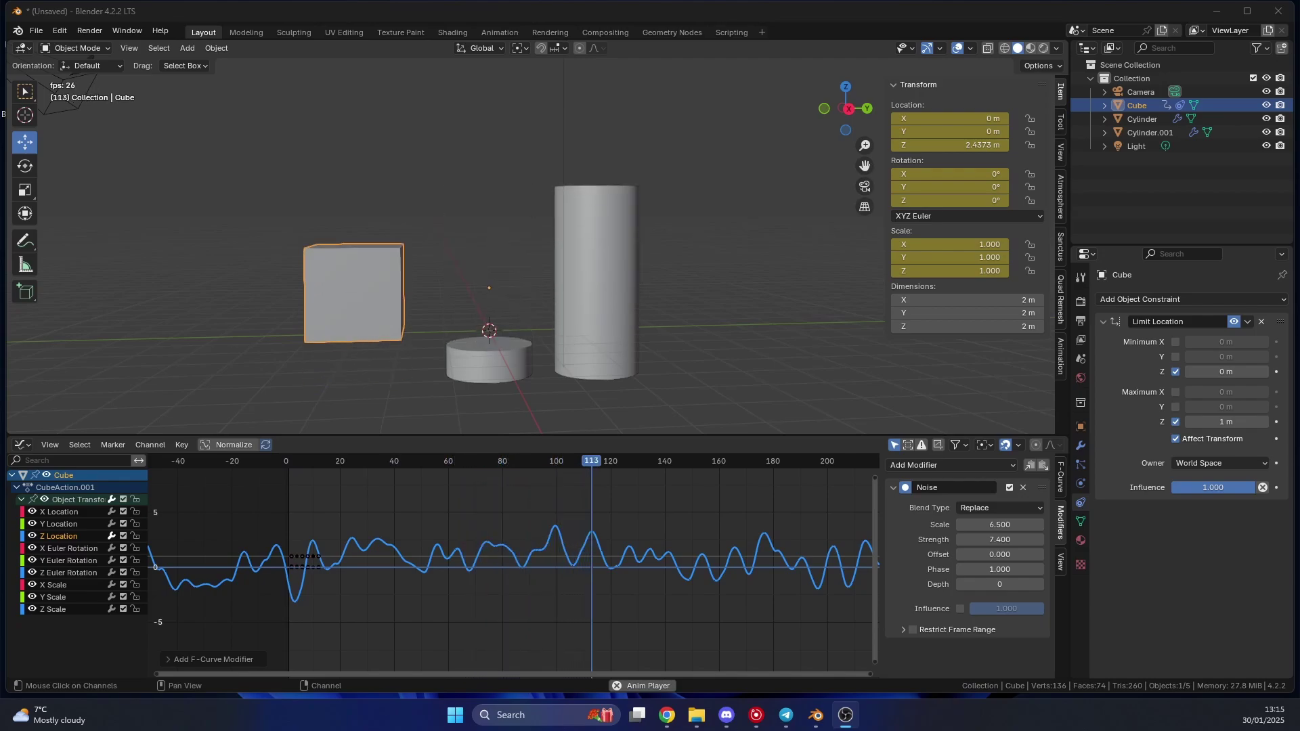
Step: Halt the noise playback at frame 160, raise the cube on Z until it stops at 1 m, then delete it
{"action": "left_click", "coordinate": [385, 505]}
{"action": "key", "text": "space"}
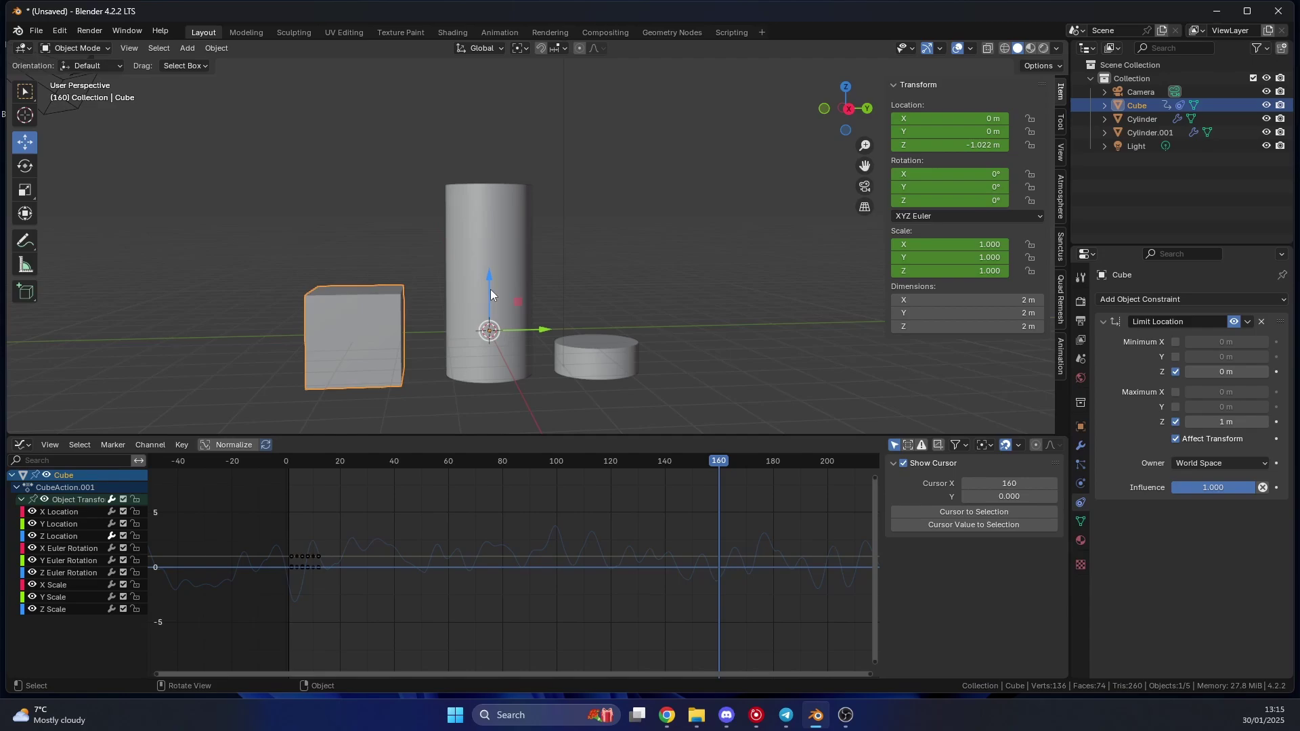
{"action": "key", "text": "g"}
{"action": "key", "text": "z"}
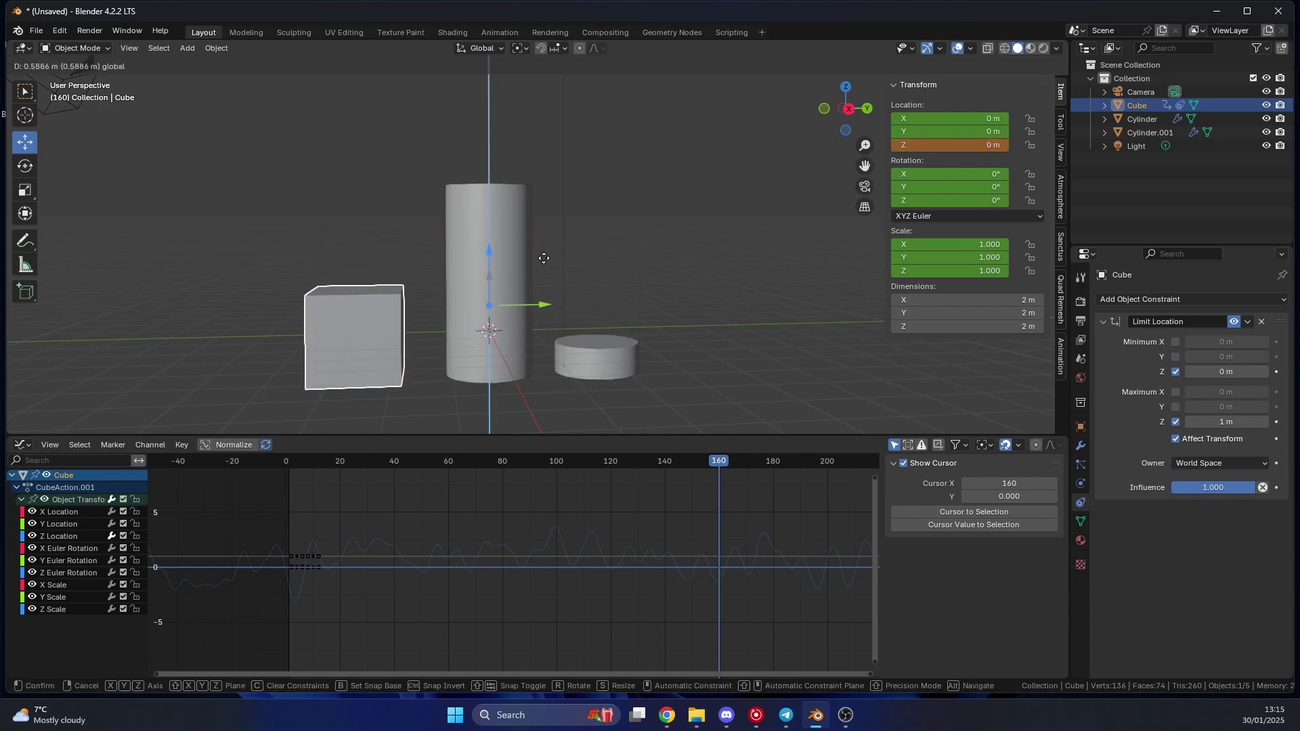
{"action": "left_click", "coordinate": [546, 195]}
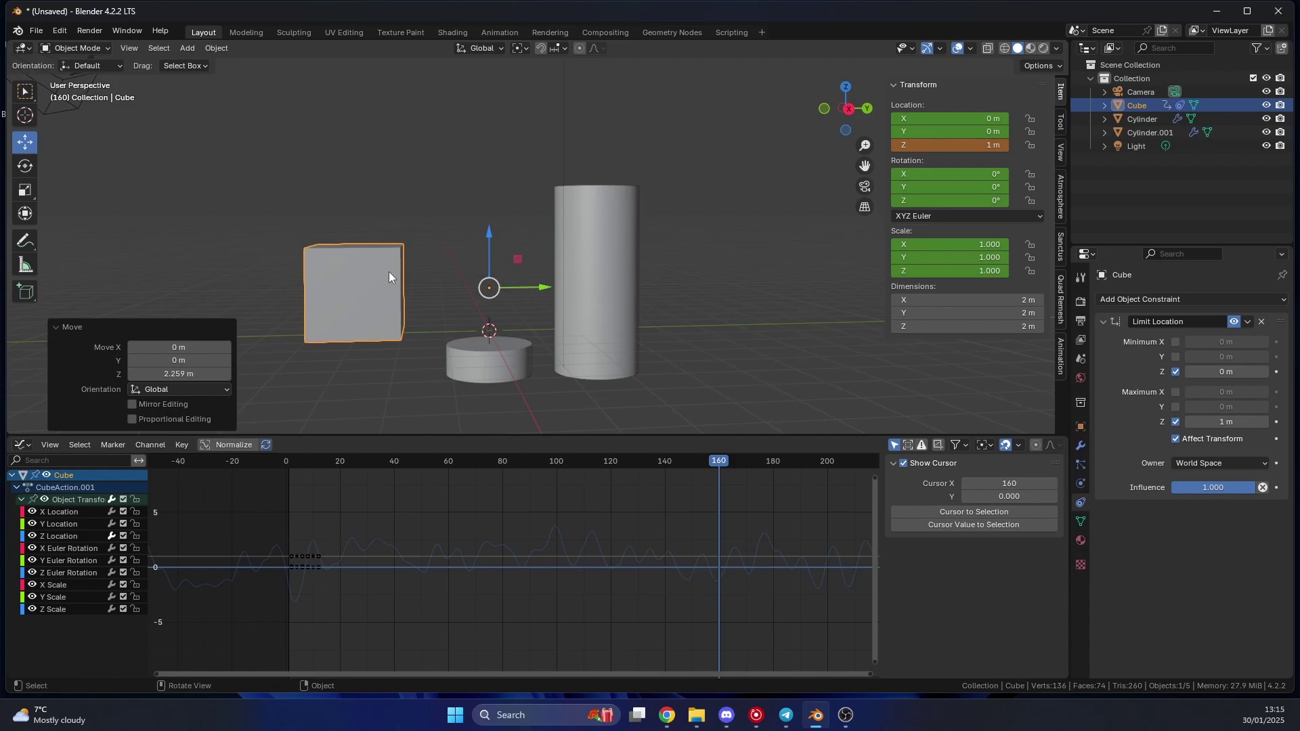
{"action": "key", "text": "Delete"}
Step: Preview the tall cylinder's ShapeKey1 squash and Cylinder.001's ShapeKey 2 rise, resetting both to 0
{"action": "left_click", "coordinate": [491, 352]}
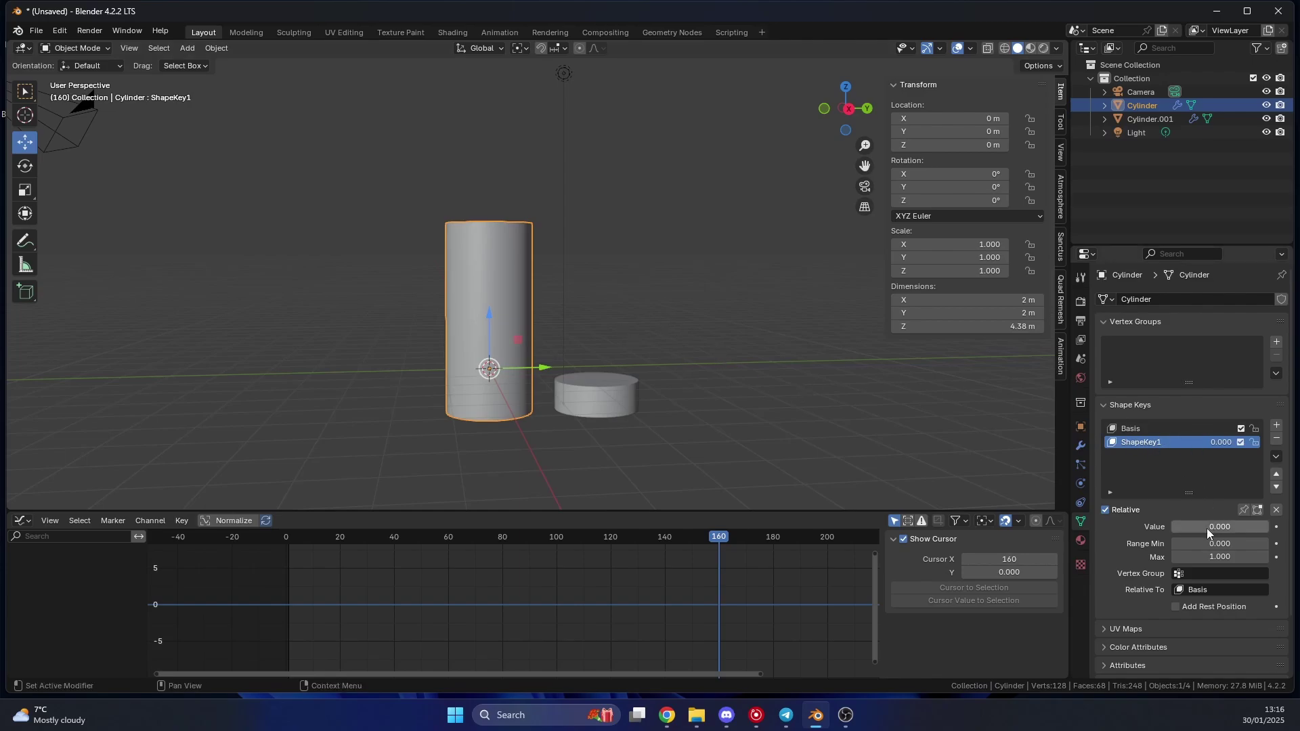
{"action": "left_click_drag", "start_coordinate": [1206, 528], "coordinate": [950, 454]}
{"action": "left_click", "coordinate": [607, 384]}
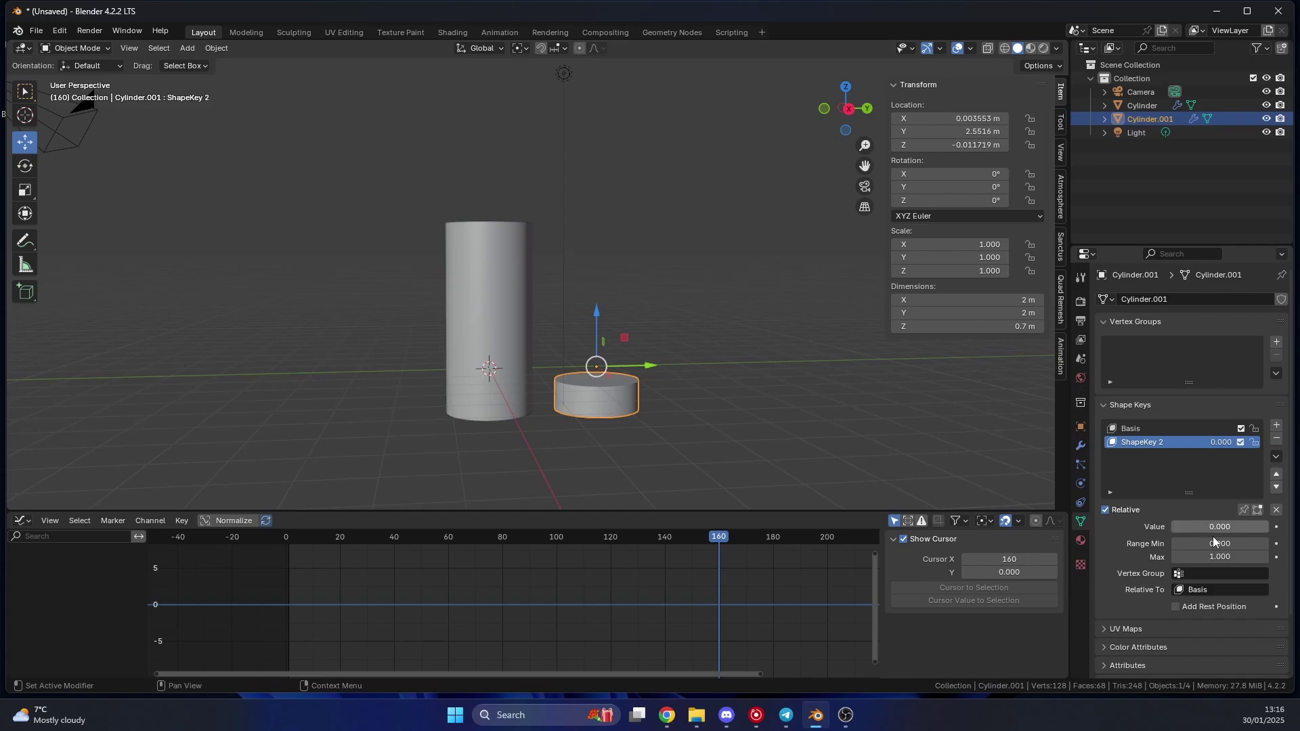
{"action": "left_click_drag", "start_coordinate": [1191, 527], "coordinate": [1160, 525]}
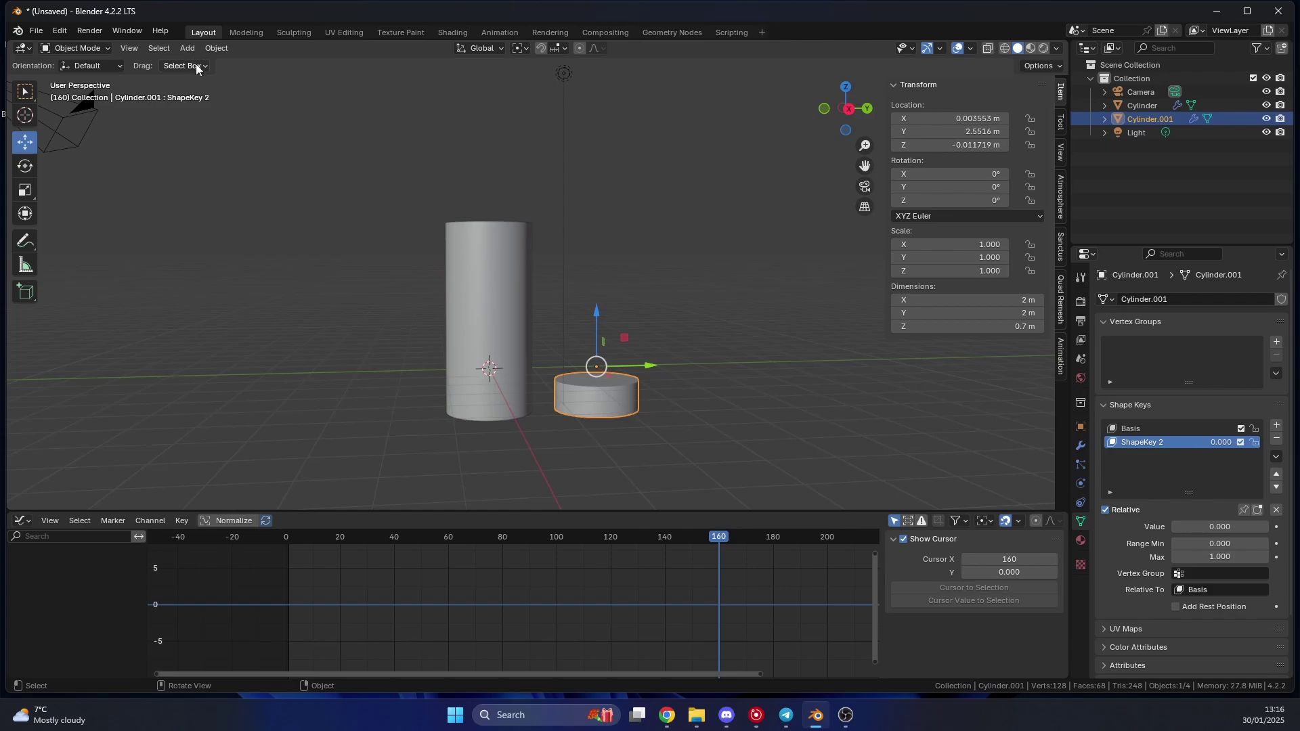
Step: Add a cube mesh and move its geometry -2.8981 m along Y in Edit Mode
{"action": "left_click", "coordinate": [187, 48]}
{"action": "mouse_move", "coordinate": [193, 61]}
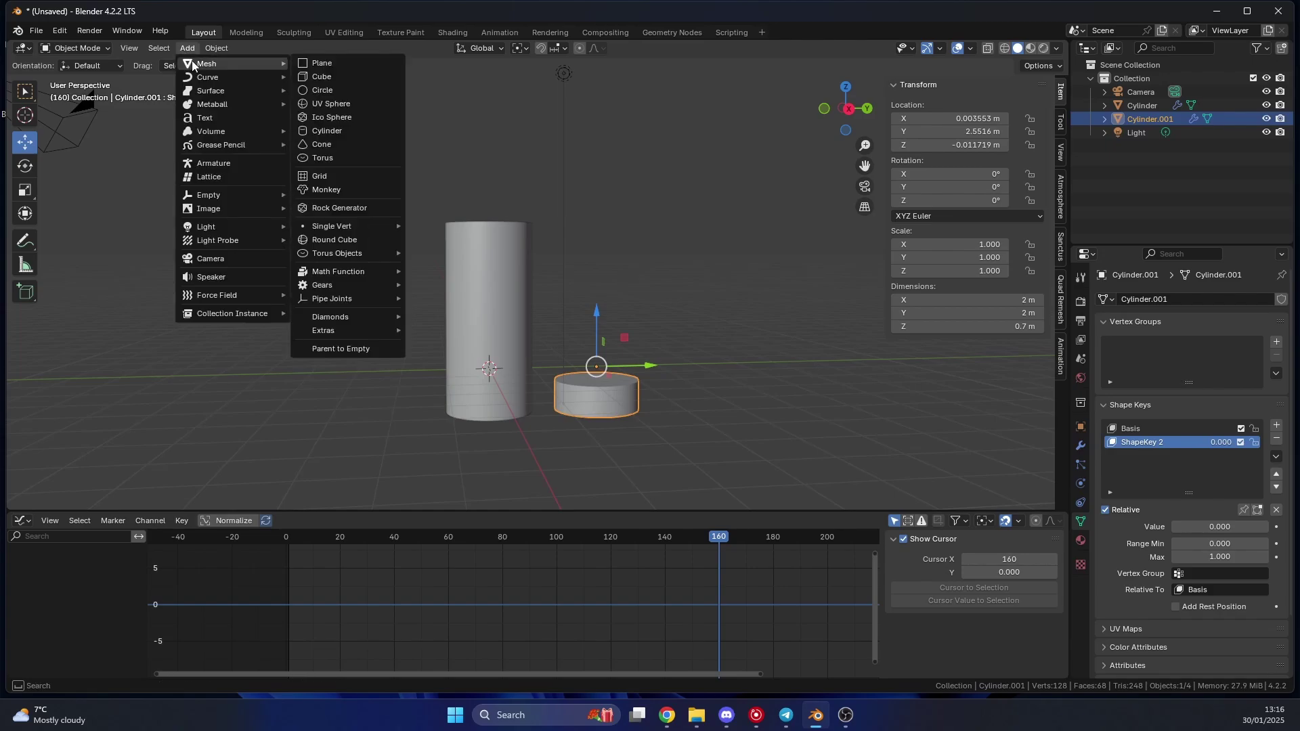
{"action": "left_click", "coordinate": [370, 76]}
{"action": "key", "text": "Tab"}
{"action": "key", "text": "g"}
{"action": "key", "text": "y"}
{"action": "left_click", "coordinate": [415, 358]}
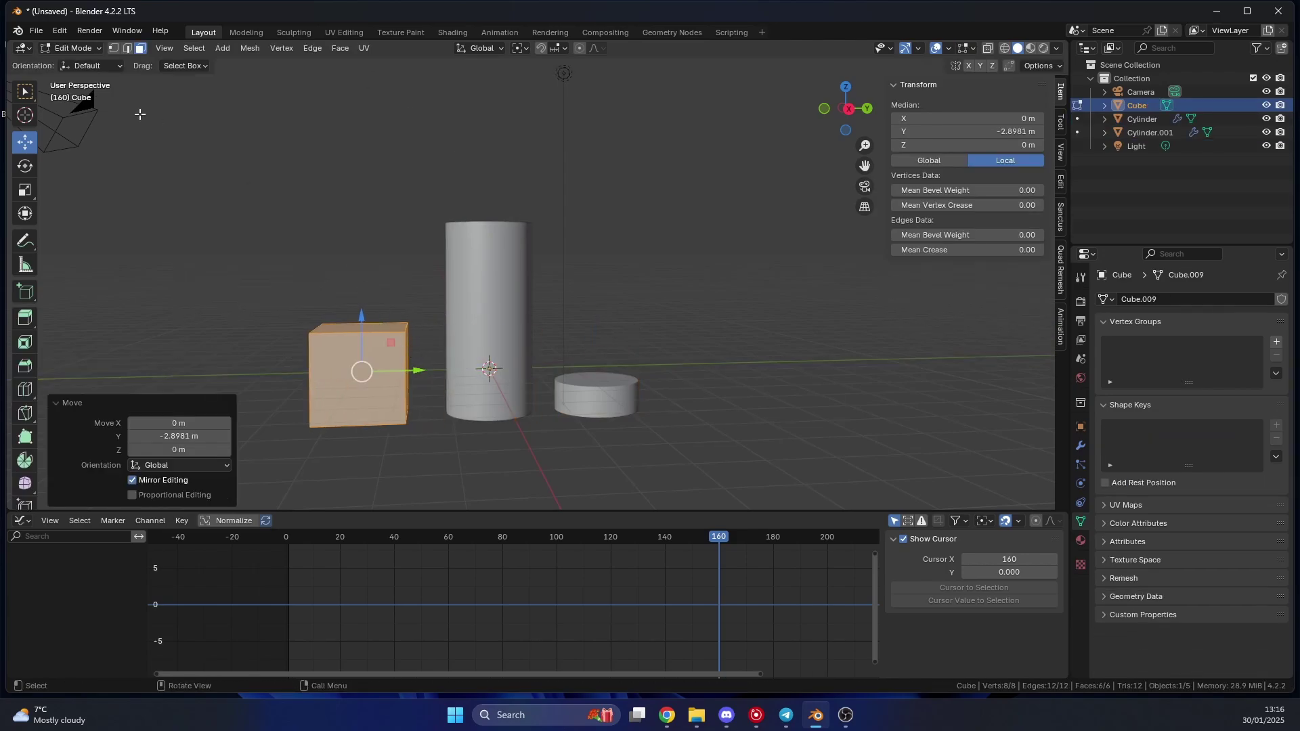
Step: Return to Object Mode and select the tall cylinder
{"action": "left_click", "coordinate": [60, 30]}
{"action": "left_click", "coordinate": [75, 48]}
{"action": "left_click", "coordinate": [74, 60]}
{"action": "left_click", "coordinate": [467, 271]}
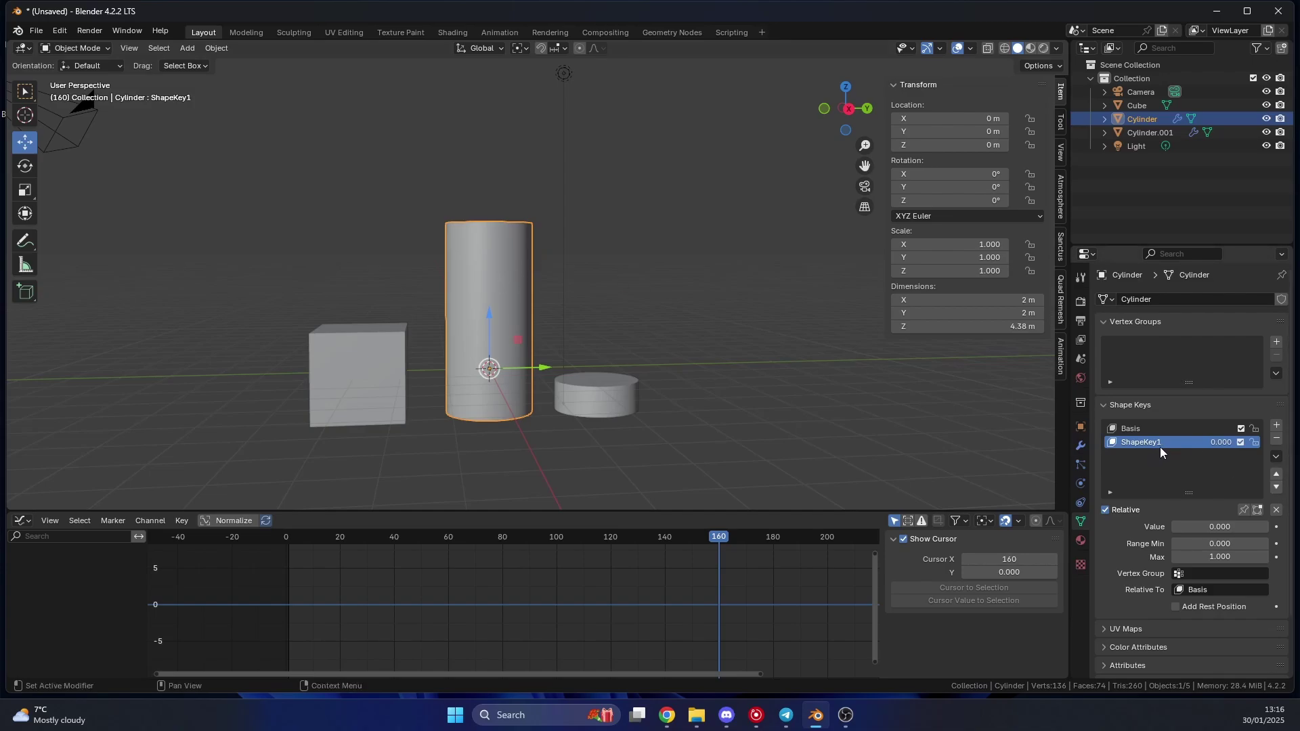
Step: Add an Averaged Value driver to the tall cylinder's ShapeKey1 value
{"action": "right_click", "coordinate": [1207, 526]}
{"action": "left_click", "coordinate": [1178, 539]}
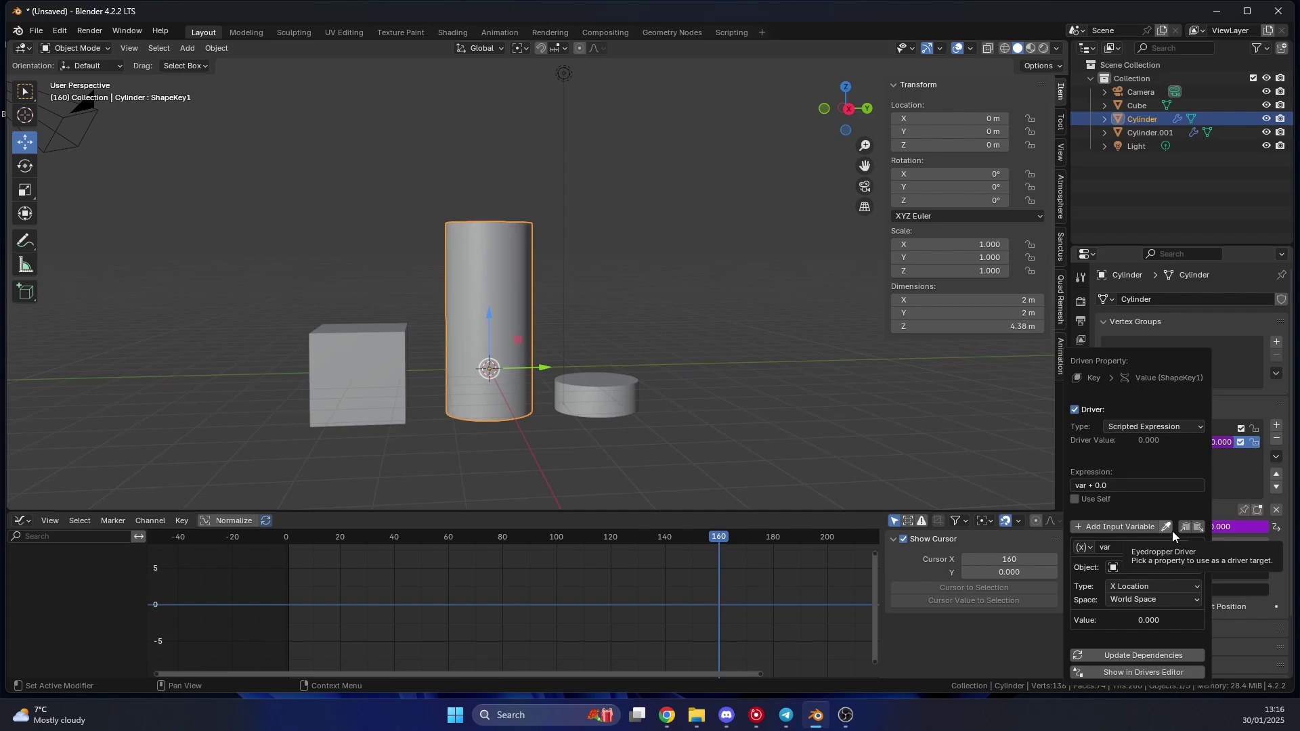
{"action": "left_click", "coordinate": [1141, 427]}
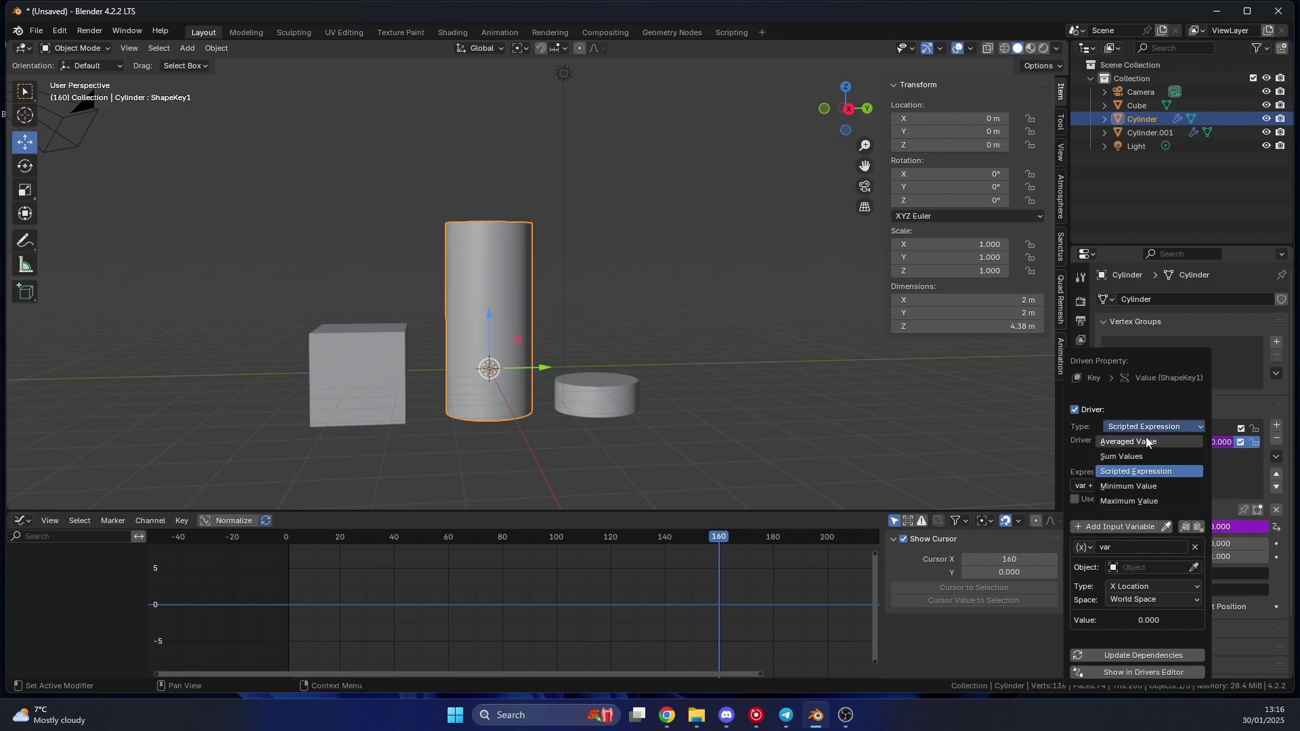
{"action": "left_click", "coordinate": [1146, 441]}
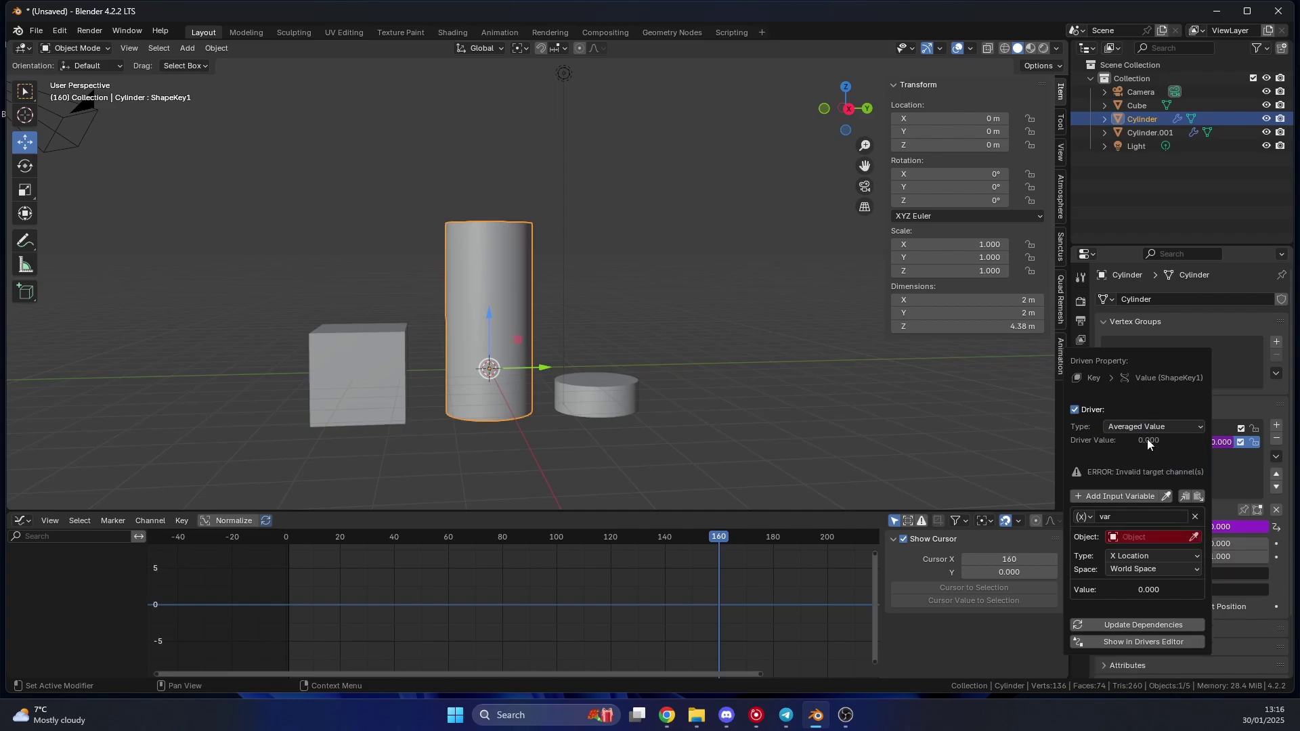
Step: Point the driver variable at the Cube's Z Location, then move the cube to test it
{"action": "left_click", "coordinate": [1148, 538]}
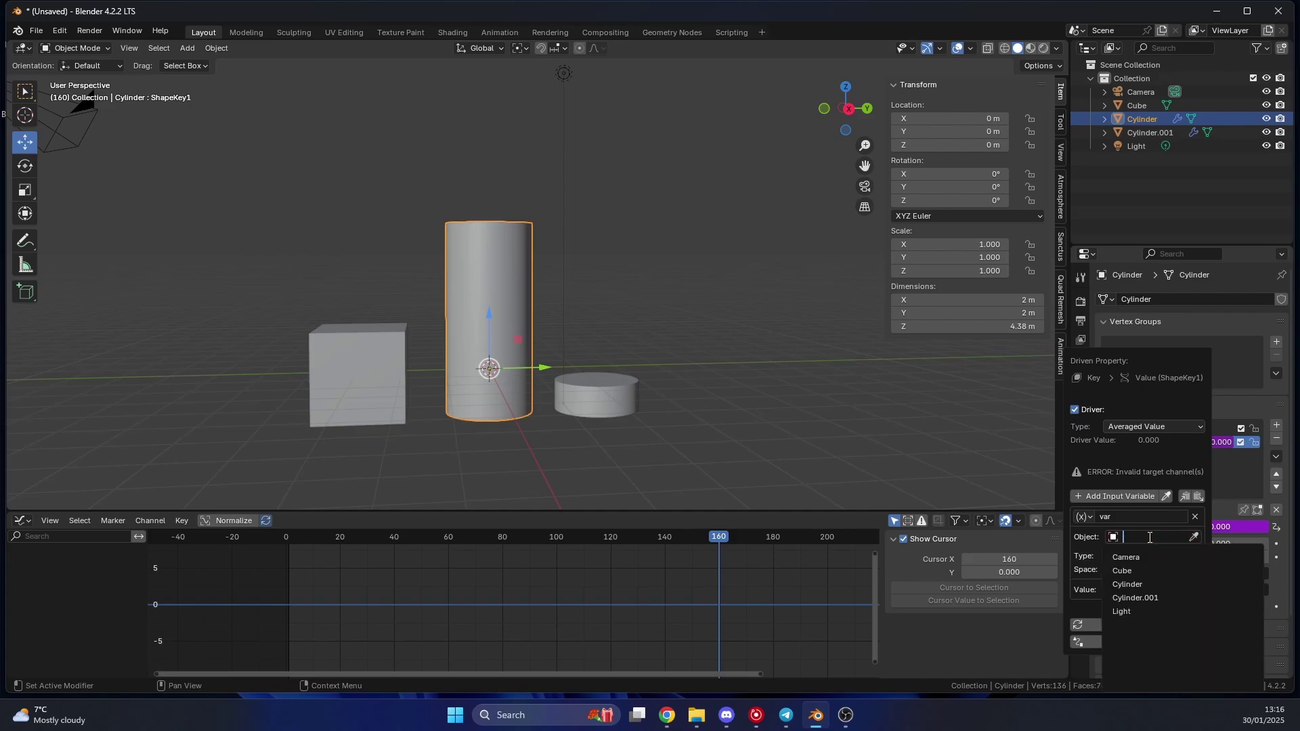
{"action": "left_click", "coordinate": [1129, 572]}
{"action": "left_click", "coordinate": [1141, 546]}
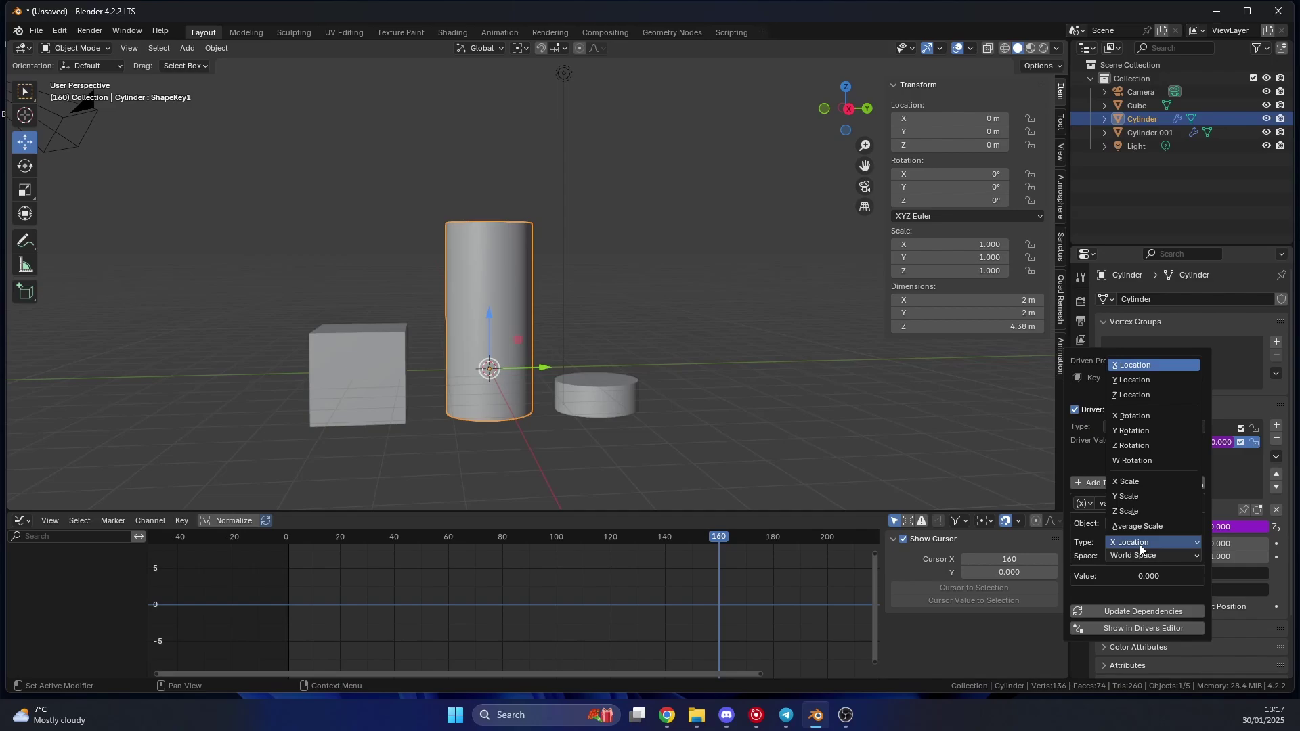
{"action": "left_click", "coordinate": [1140, 400]}
{"action": "left_click", "coordinate": [384, 371]}
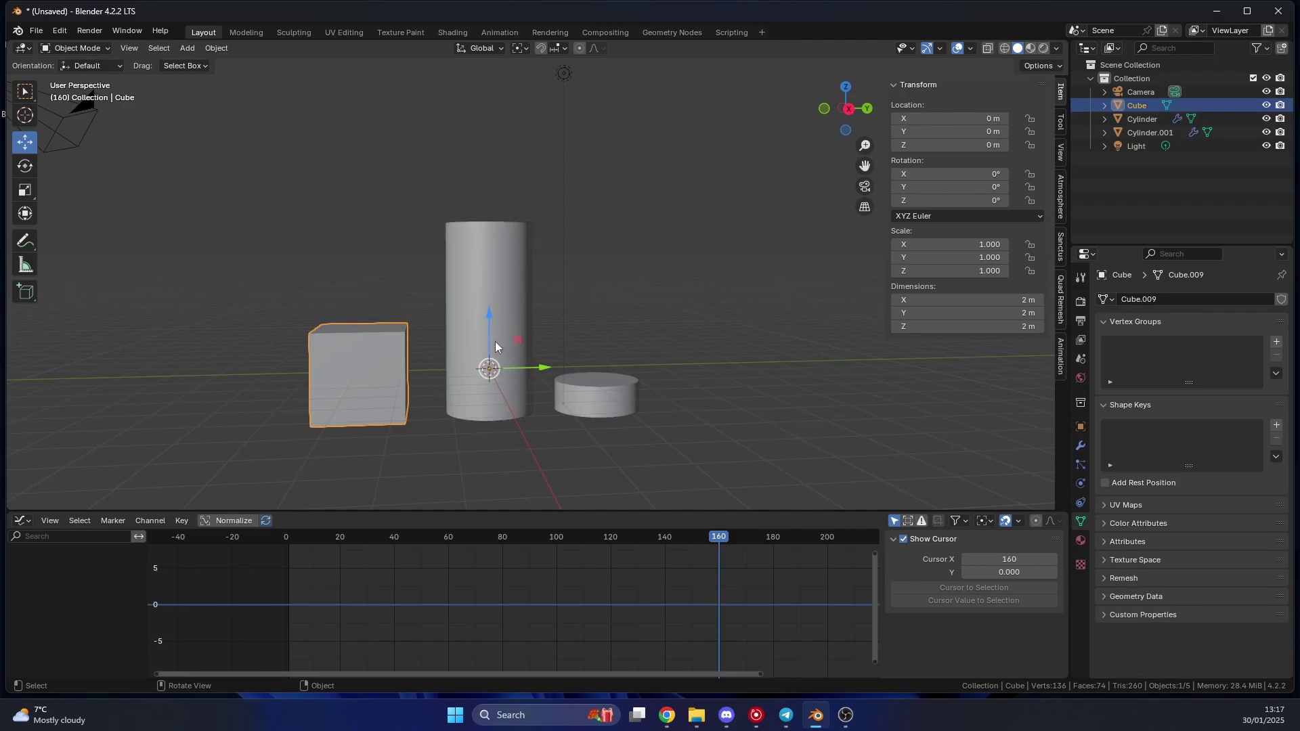
{"action": "mouse_move", "coordinate": [493, 342]}
{"action": "left_mouse_down"}
{"action": "mouse_move", "coordinate": [487, 276]}
{"action": "mouse_move", "coordinate": [500, 363]}
{"action": "left_mouse_up"}
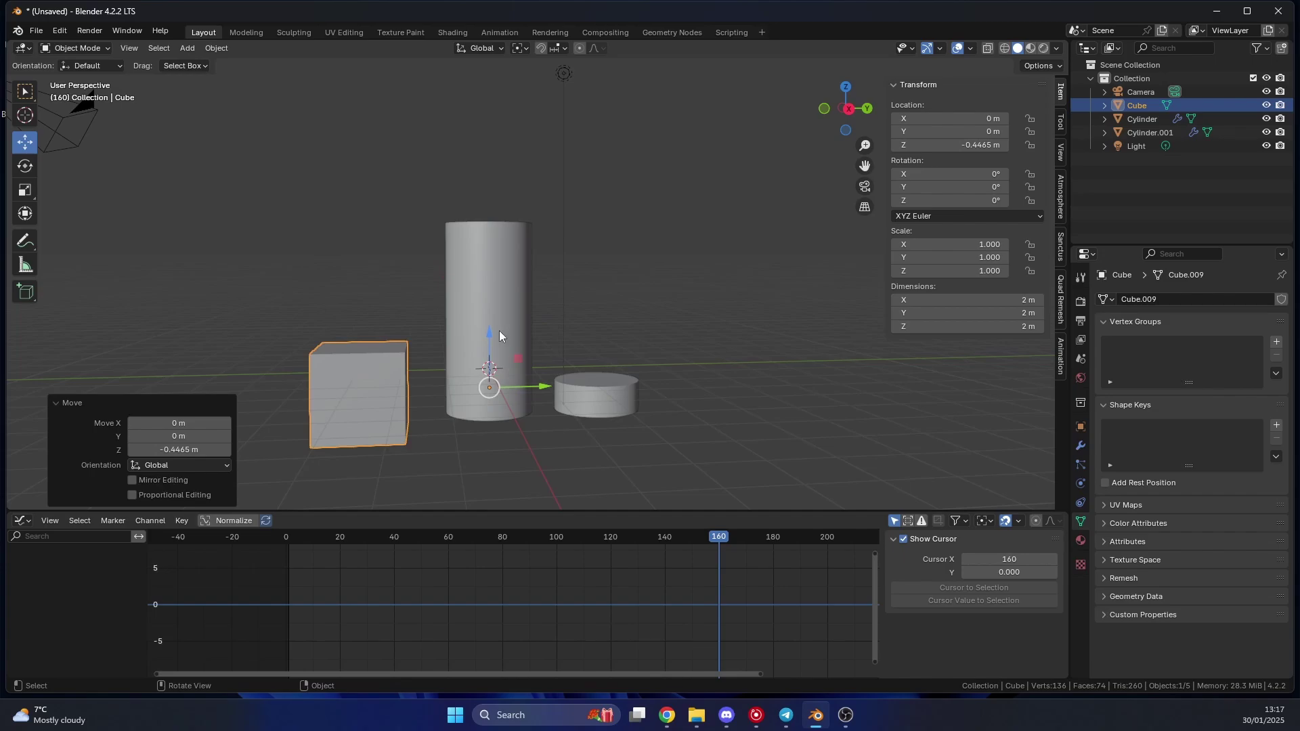
Step: Add an Averaged Value driver to Cylinder.001's ShapeKey 2 value
{"action": "left_click", "coordinate": [586, 398]}
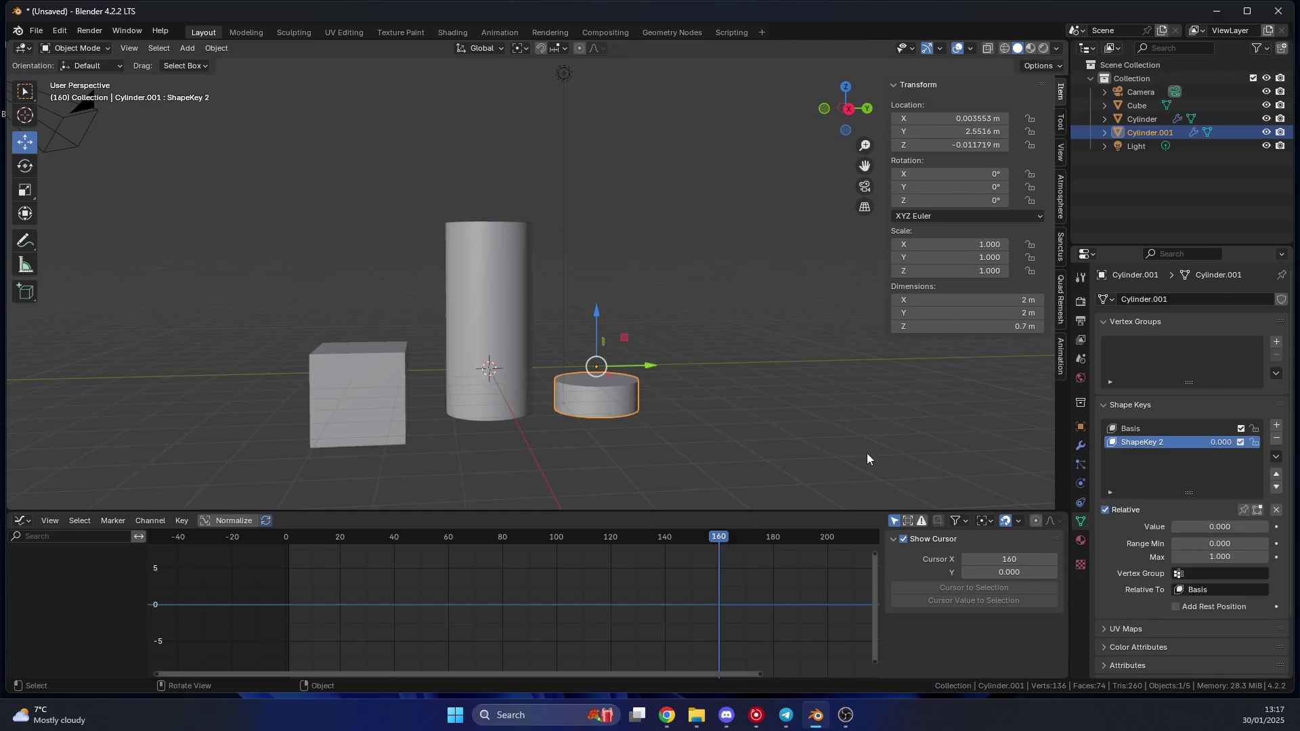
{"action": "right_click", "coordinate": [1217, 530]}
{"action": "left_click", "coordinate": [1204, 531]}
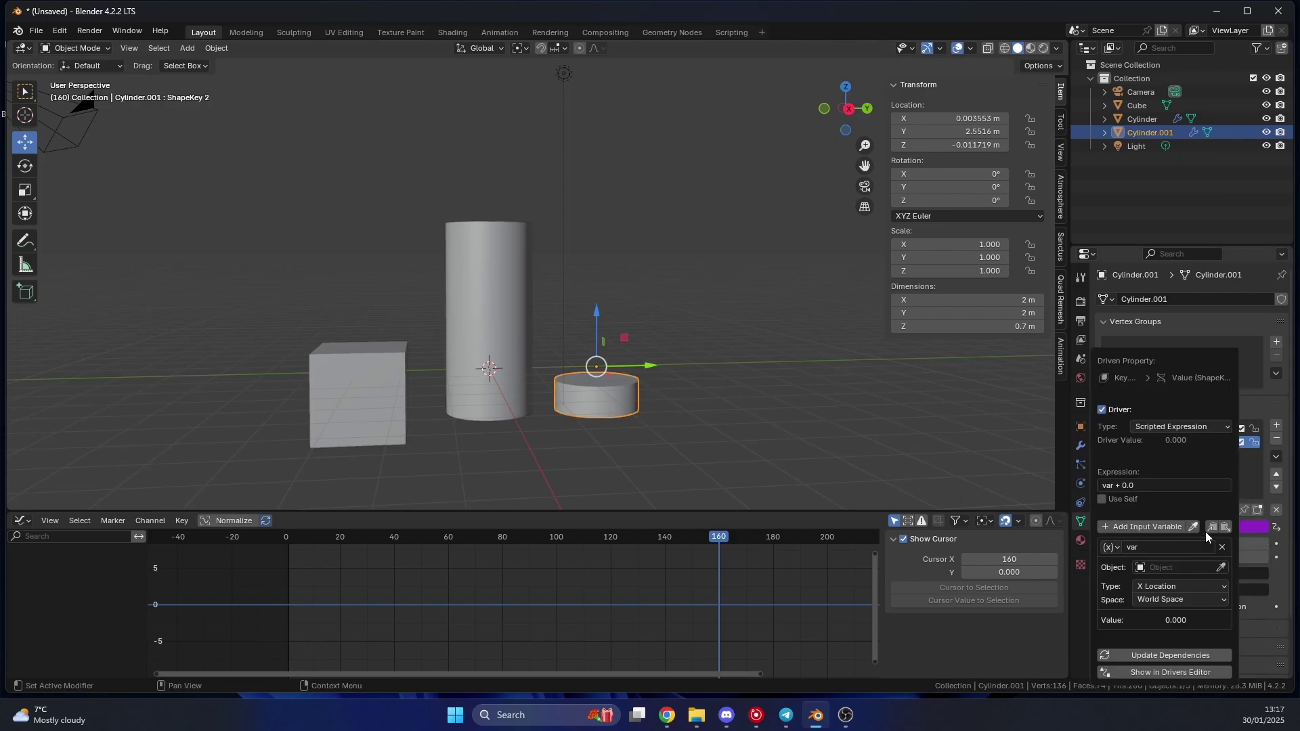
{"action": "left_click", "coordinate": [1183, 426]}
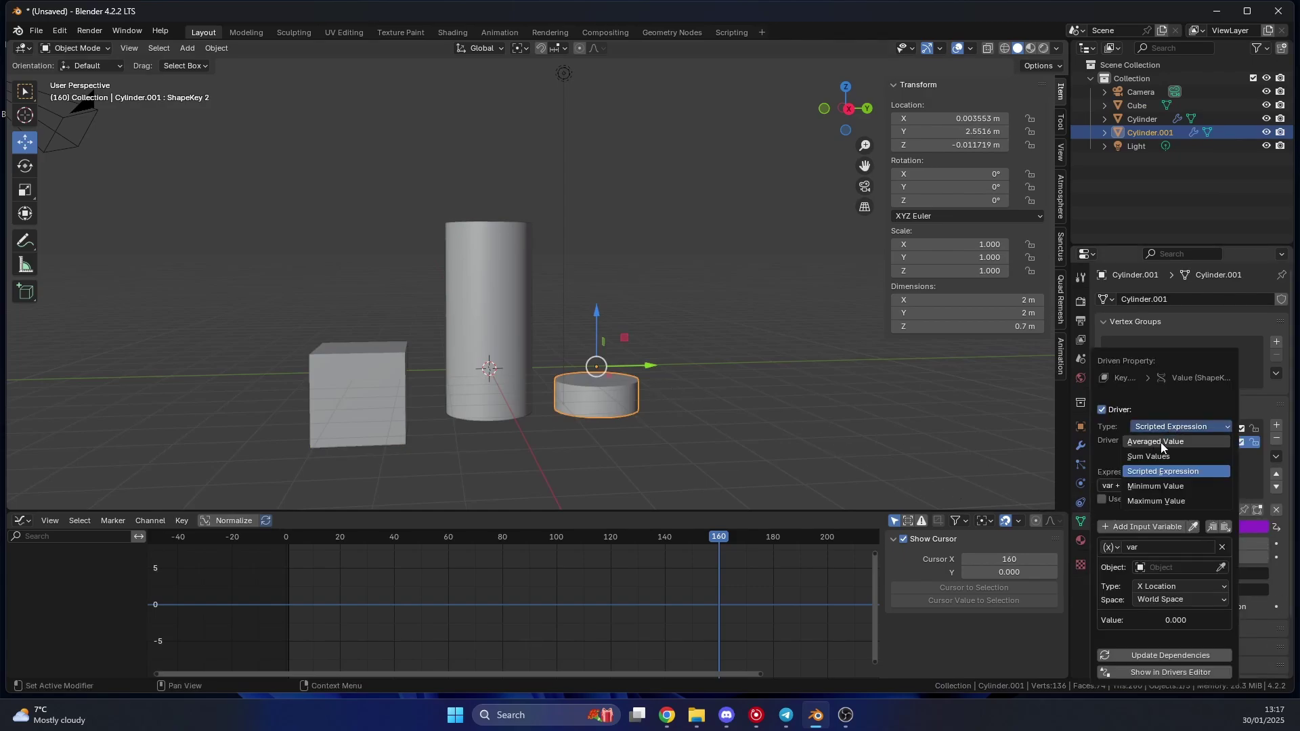
{"action": "left_click", "coordinate": [1163, 440]}
Step: Set the driver variable to read the Cube's location channel and choose its type
{"action": "left_click", "coordinate": [1164, 536]}
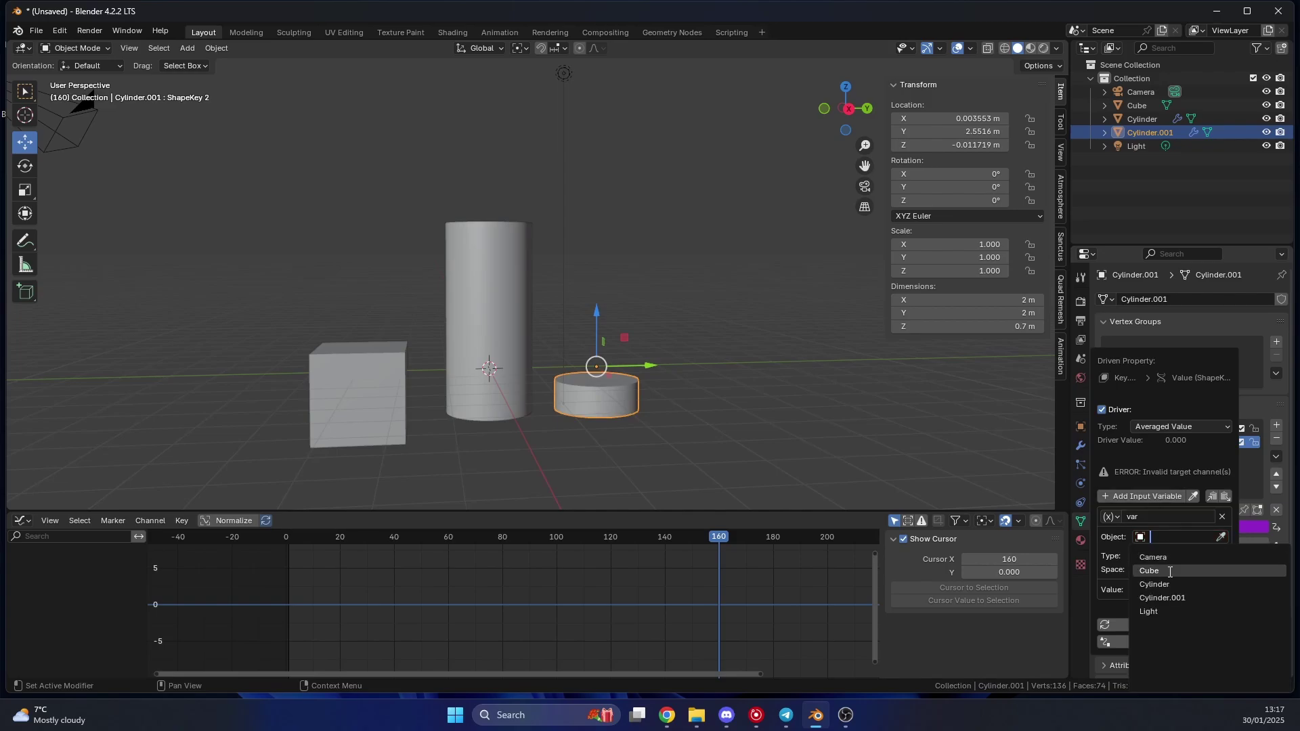
{"action": "left_click", "coordinate": [1169, 576]}
{"action": "left_click", "coordinate": [1171, 541]}
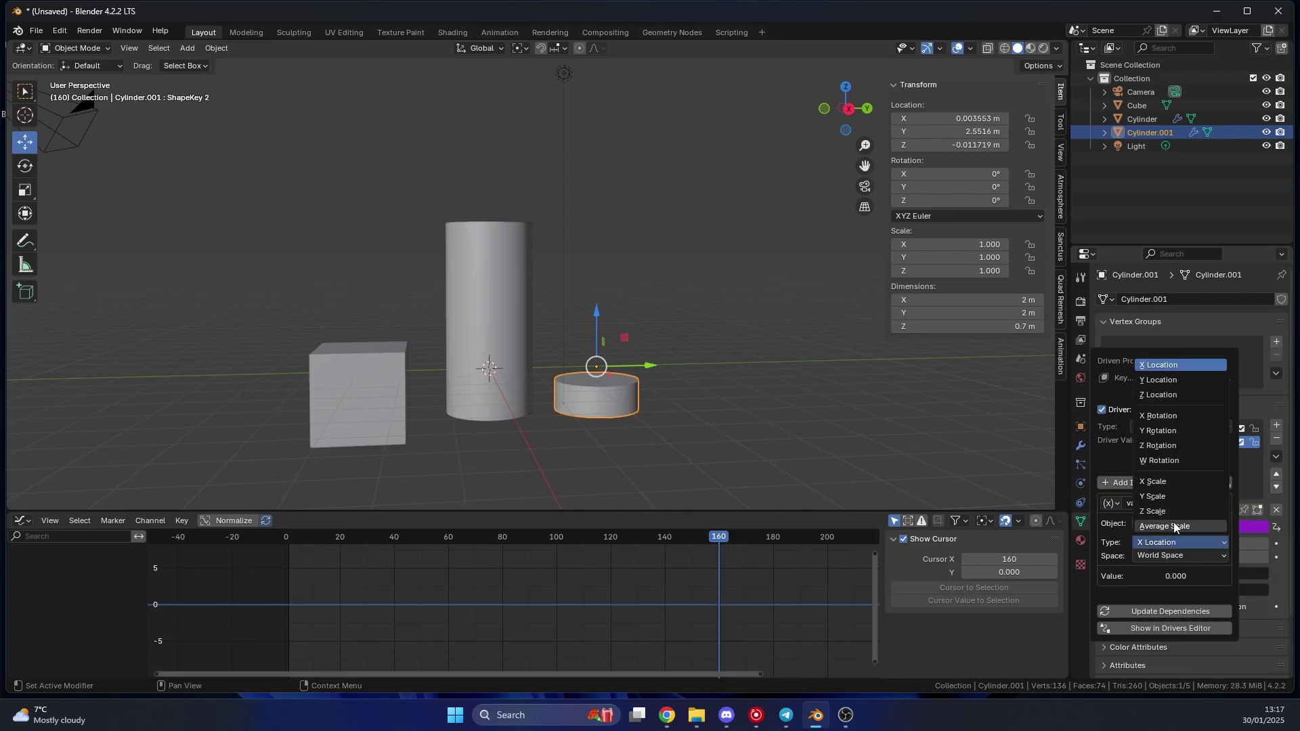
{"action": "left_click", "coordinate": [1164, 388]}
Step: Move the cube to watch both cylinders reshape, then cancel to return it to place
{"action": "left_click", "coordinate": [371, 384]}
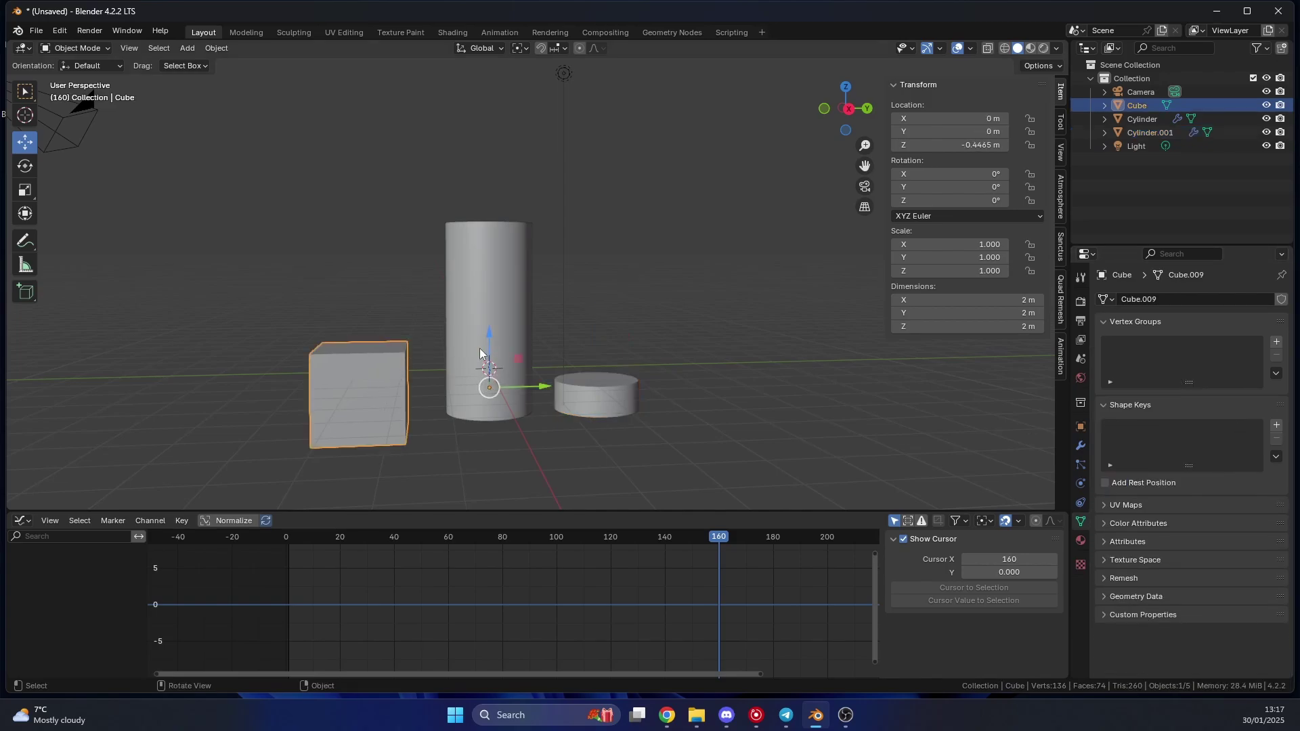
{"action": "key", "text": "g"}
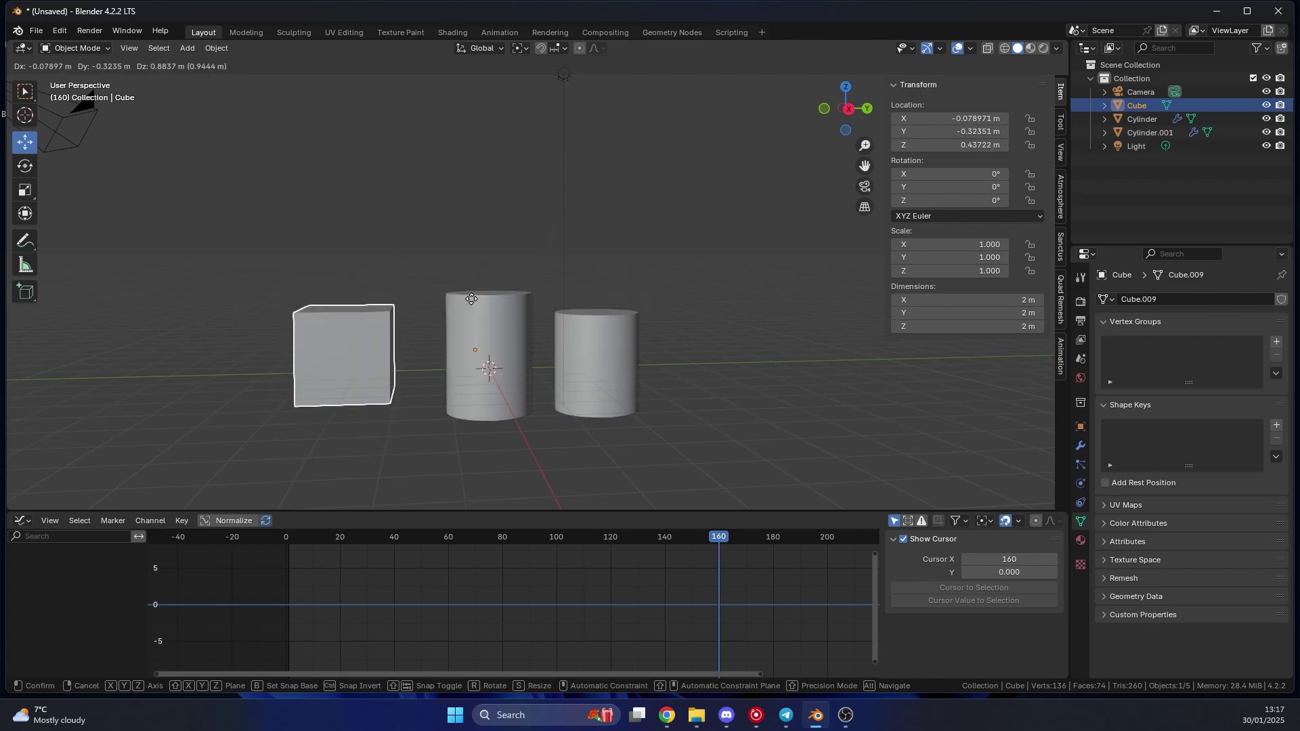
{"action": "right_click", "coordinate": [576, 387]}
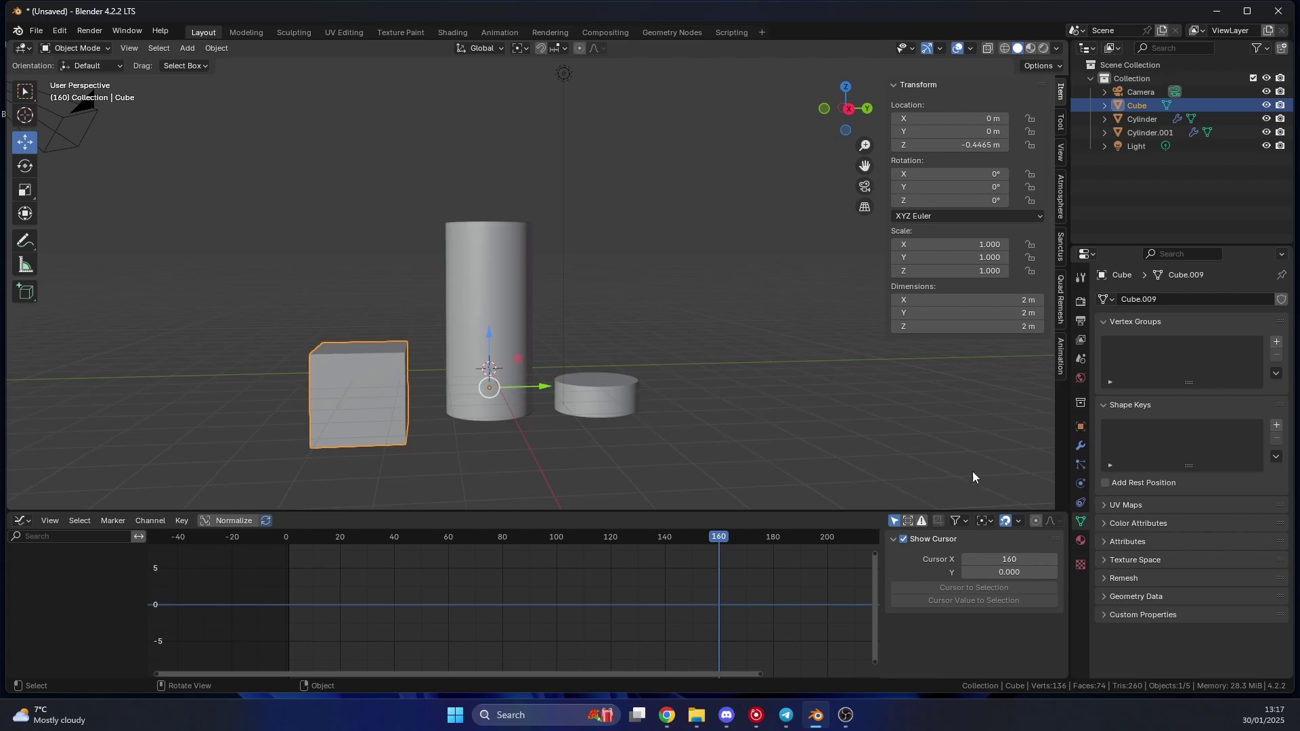
Step: Add a Limit Location constraint to the cube
{"action": "left_click", "coordinate": [1081, 502]}
{"action": "left_click", "coordinate": [1151, 299]}
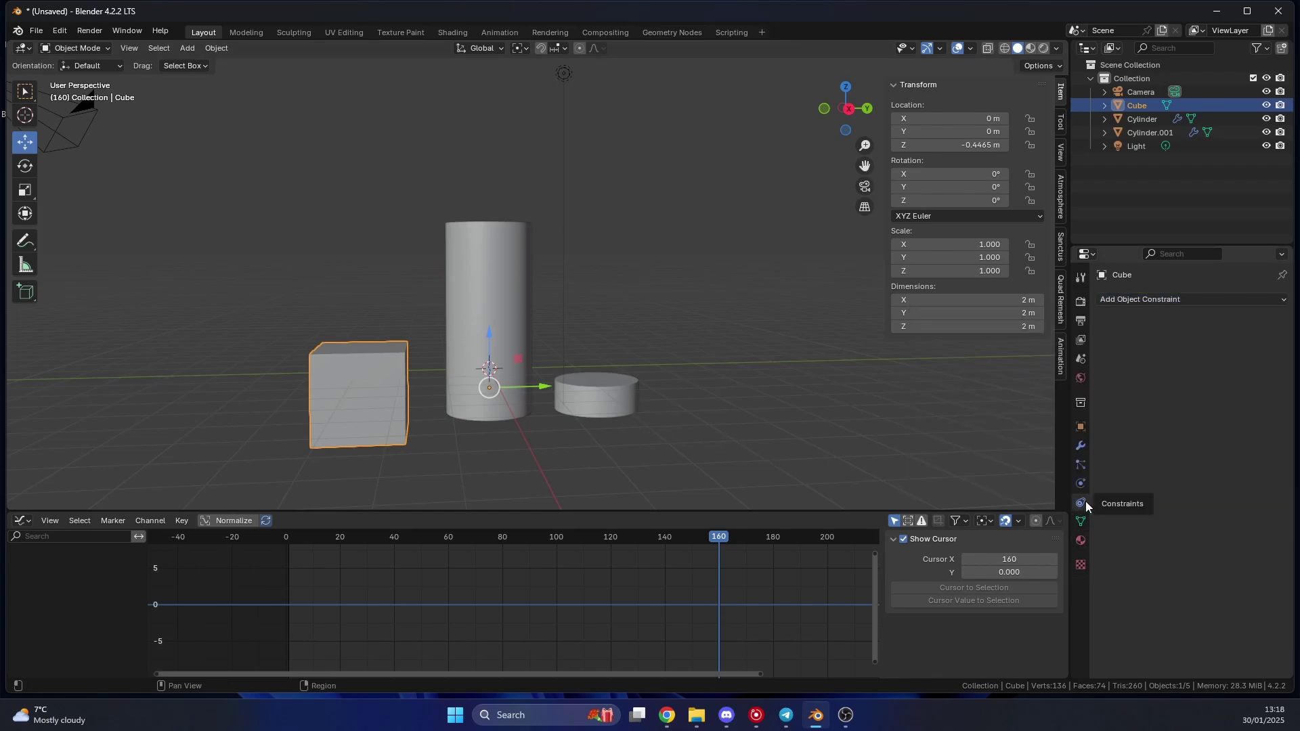
{"action": "left_click", "coordinate": [1184, 299]}
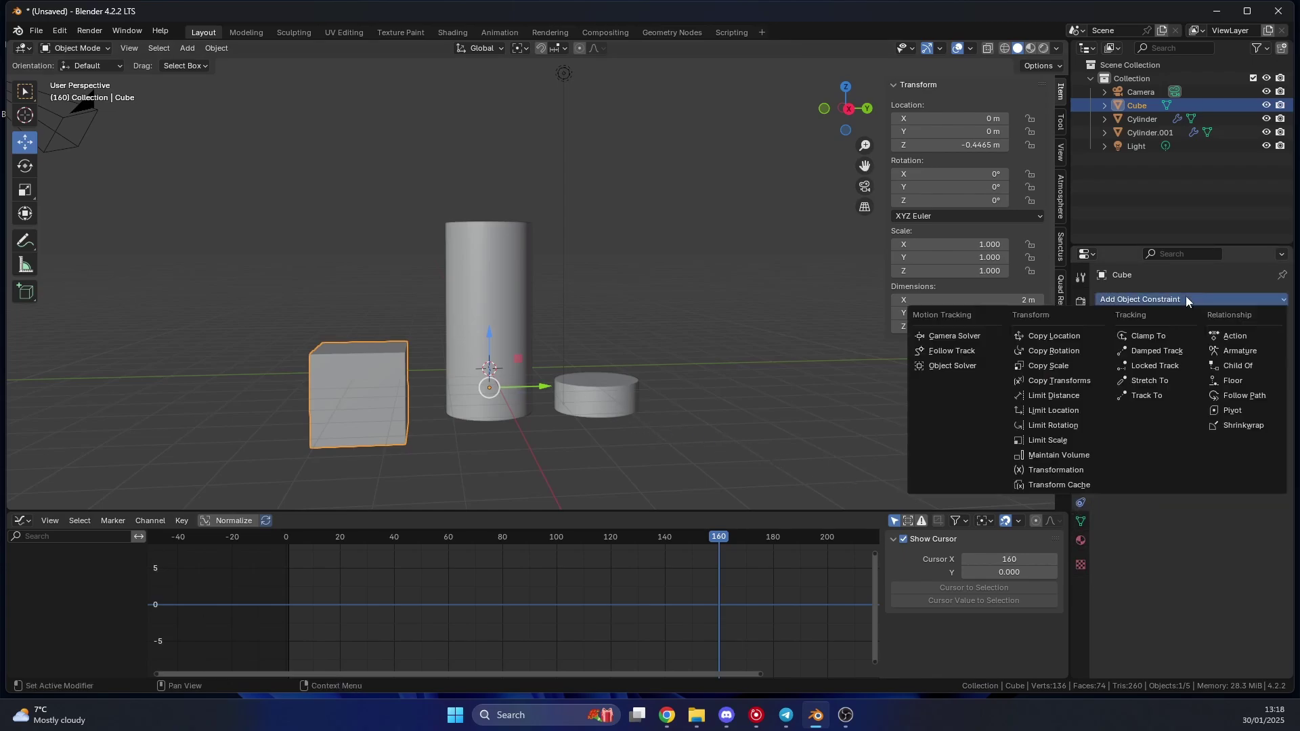
{"action": "left_click", "coordinate": [1073, 409]}
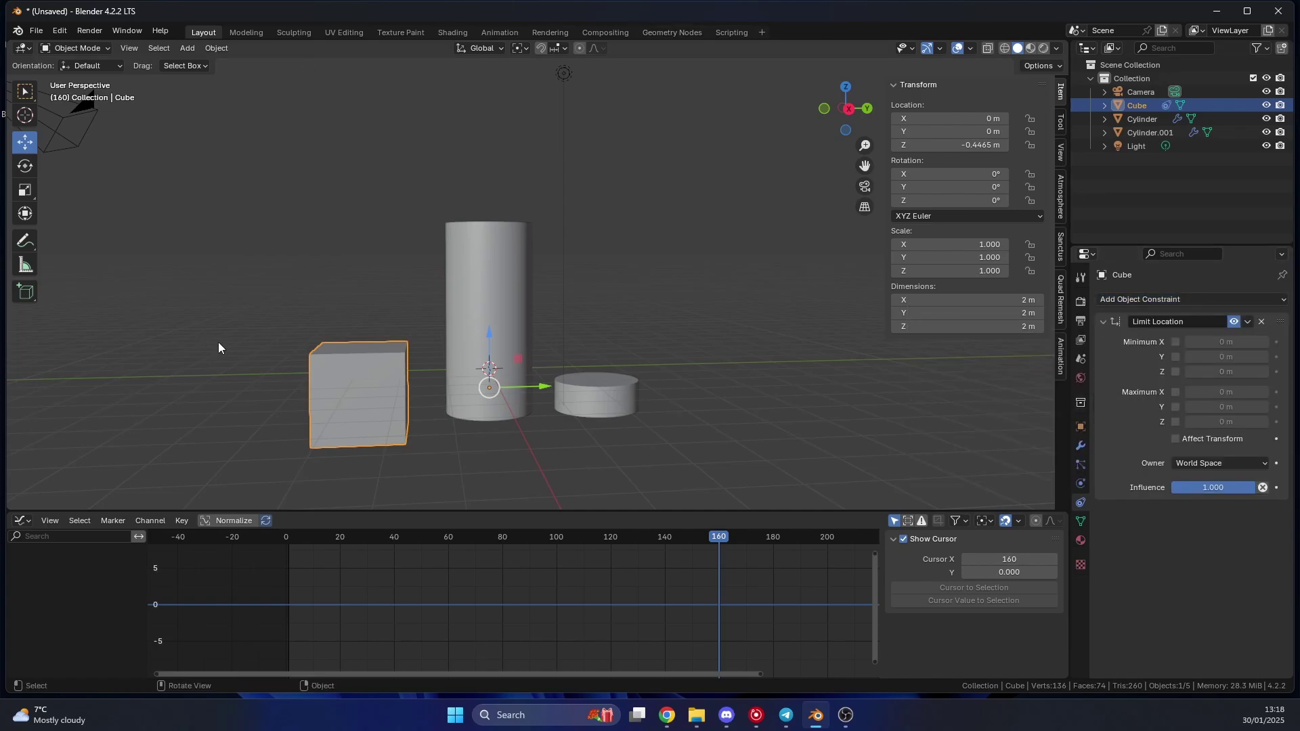
Step: Raise the cube, then set its Z location back to 0 m
{"action": "left_click_drag", "start_coordinate": [480, 344], "coordinate": [486, 252]}
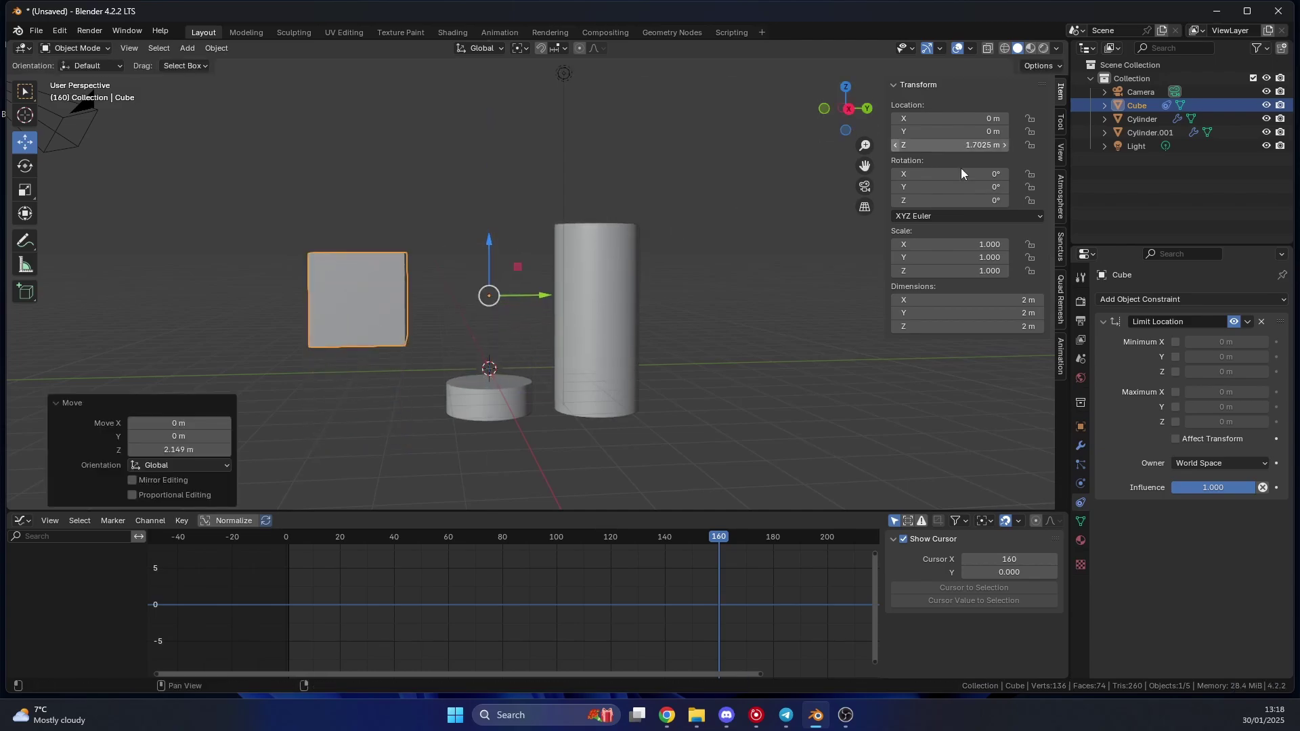
{"action": "left_click", "coordinate": [922, 150]}
{"action": "type", "text": "0"}
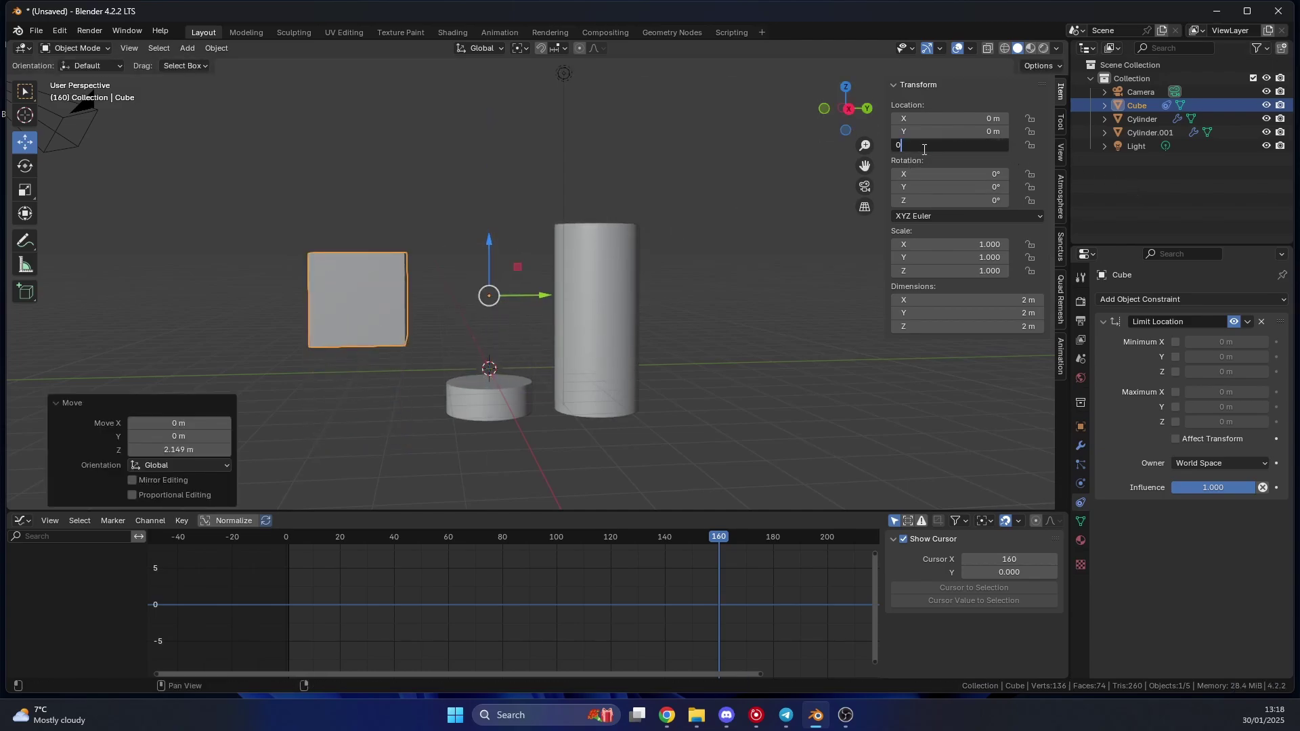
{"action": "key", "text": "Return"}
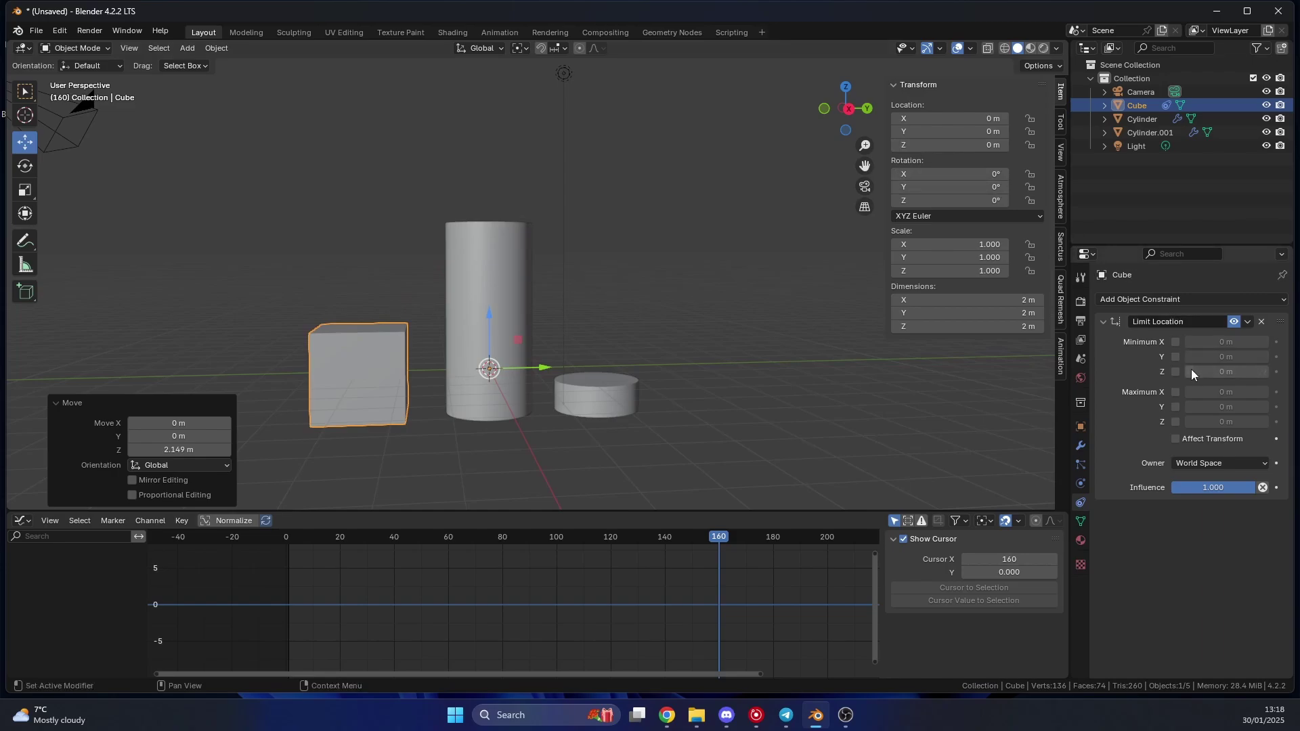
Step: Enable Min Z 0 and Max Z 1 with Affect Transform, then test moving the cube up
{"action": "left_click", "coordinate": [1174, 372]}
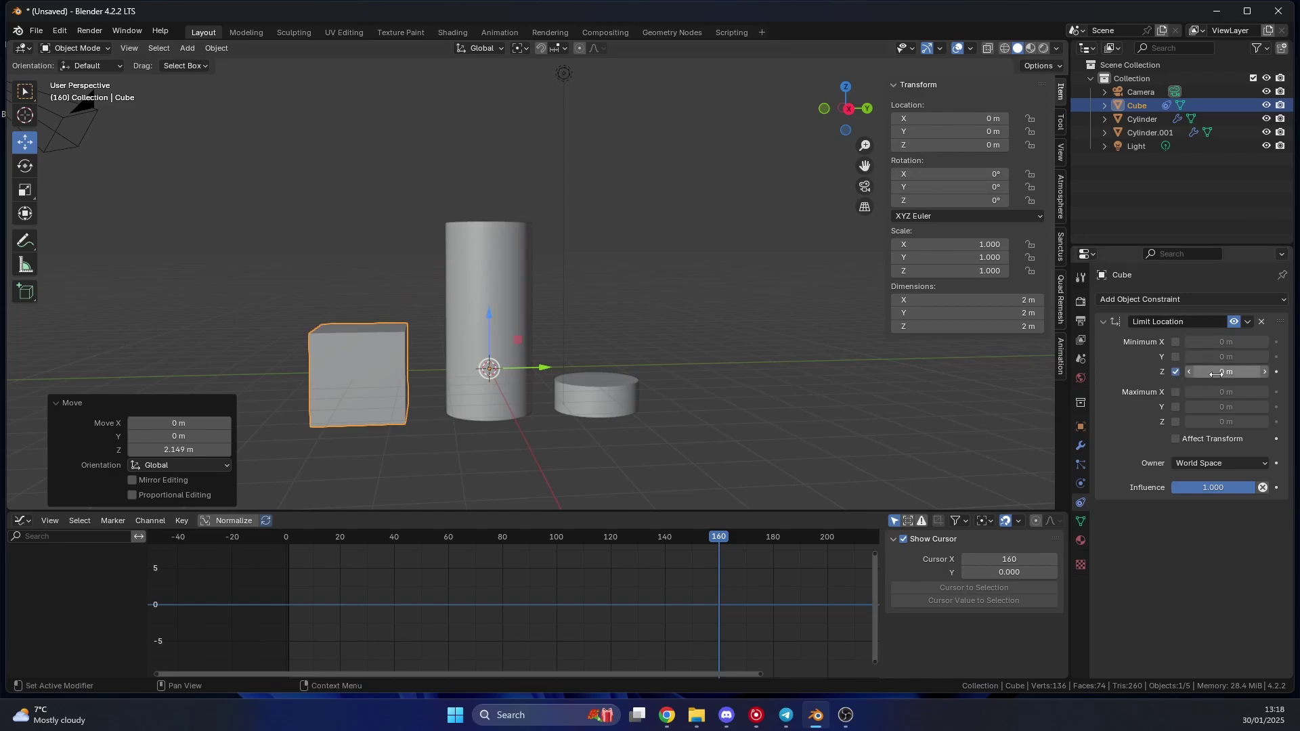
{"action": "left_click", "coordinate": [1175, 422]}
{"action": "left_click", "coordinate": [1205, 422]}
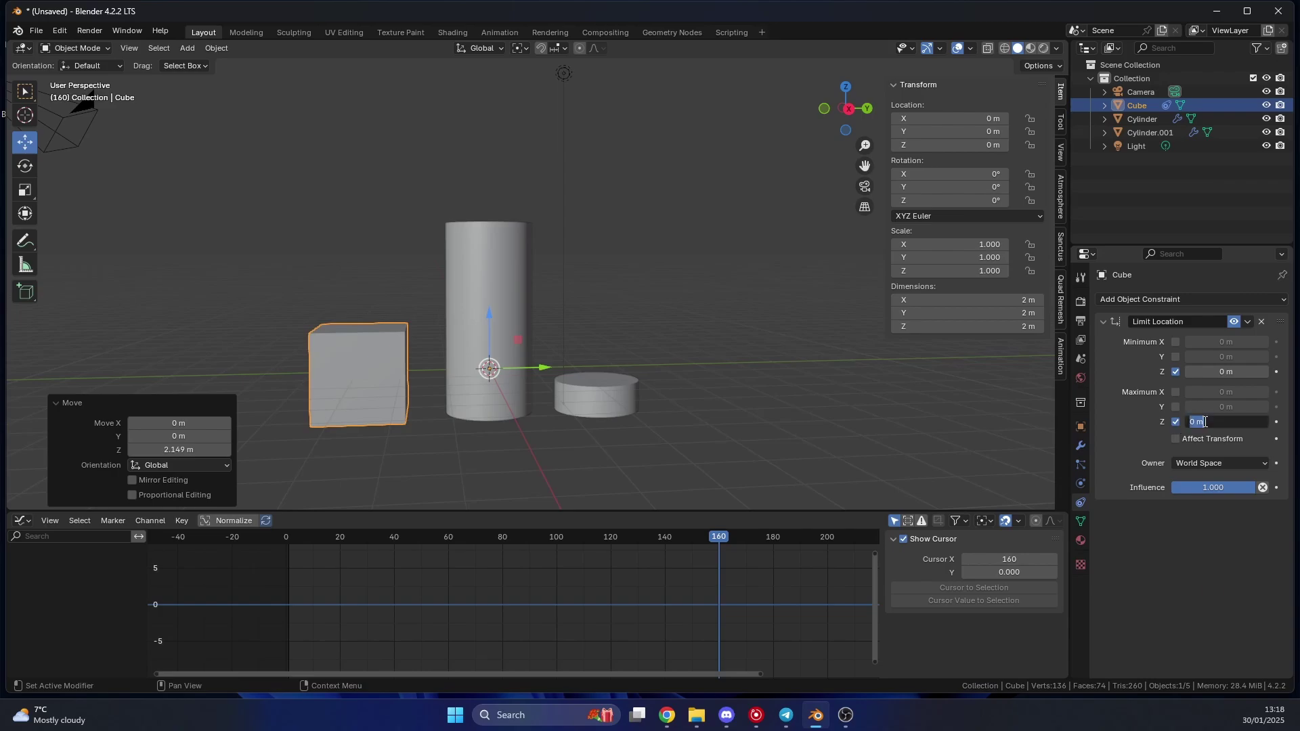
{"action": "type", "text": "1"}
{"action": "key", "text": "Return"}
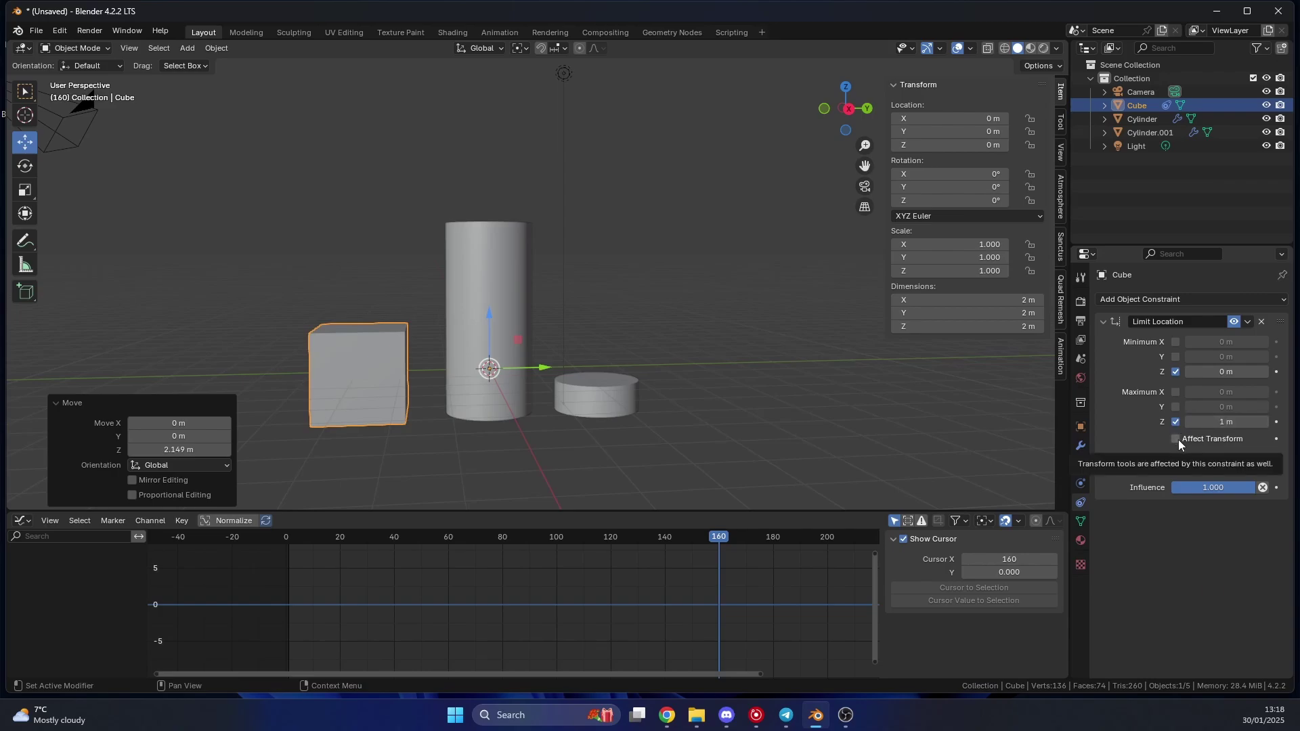
{"action": "left_click", "coordinate": [1176, 439]}
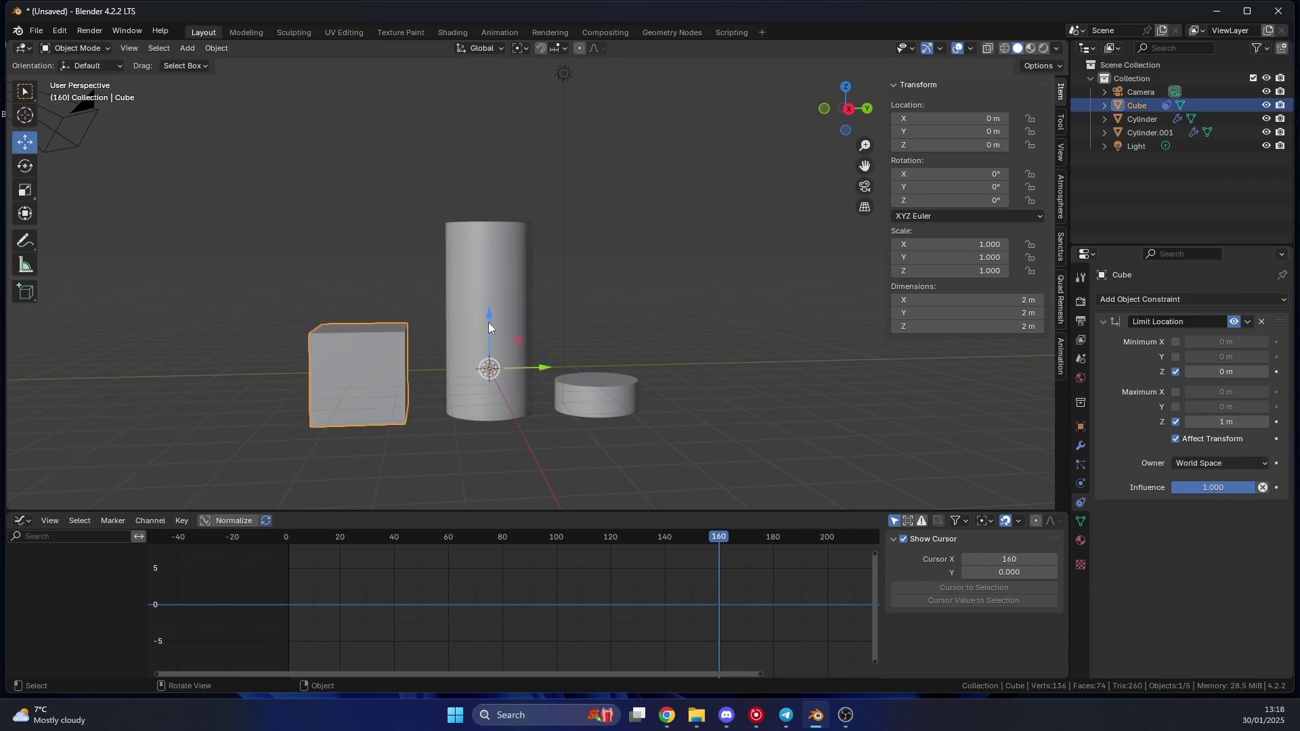
{"action": "left_click_drag", "start_coordinate": [489, 321], "coordinate": [515, 308]}
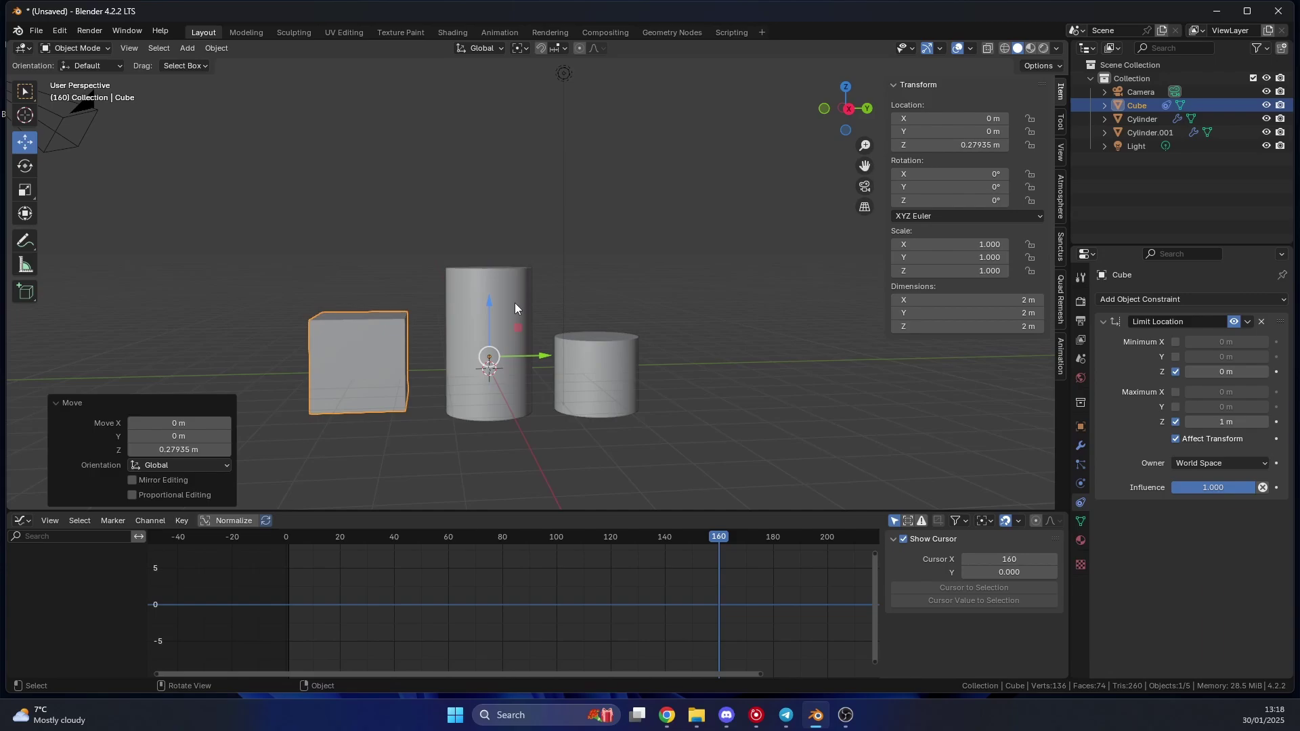
Step: Keyframe the cube at frame 2 and again at frame 8 raised to 1 m
{"action": "left_click", "coordinate": [292, 536]}
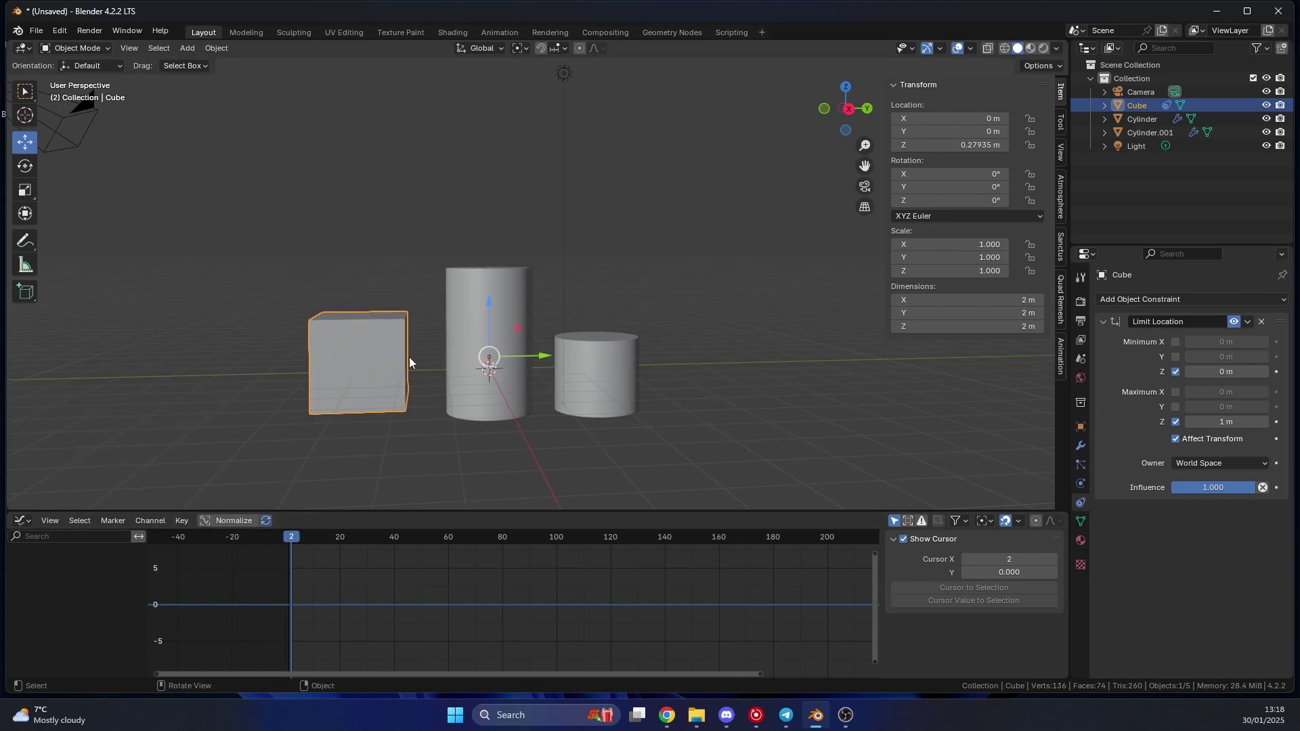
{"action": "key", "text": "i"}
{"action": "left_click_drag", "start_coordinate": [294, 539], "coordinate": [307, 539]}
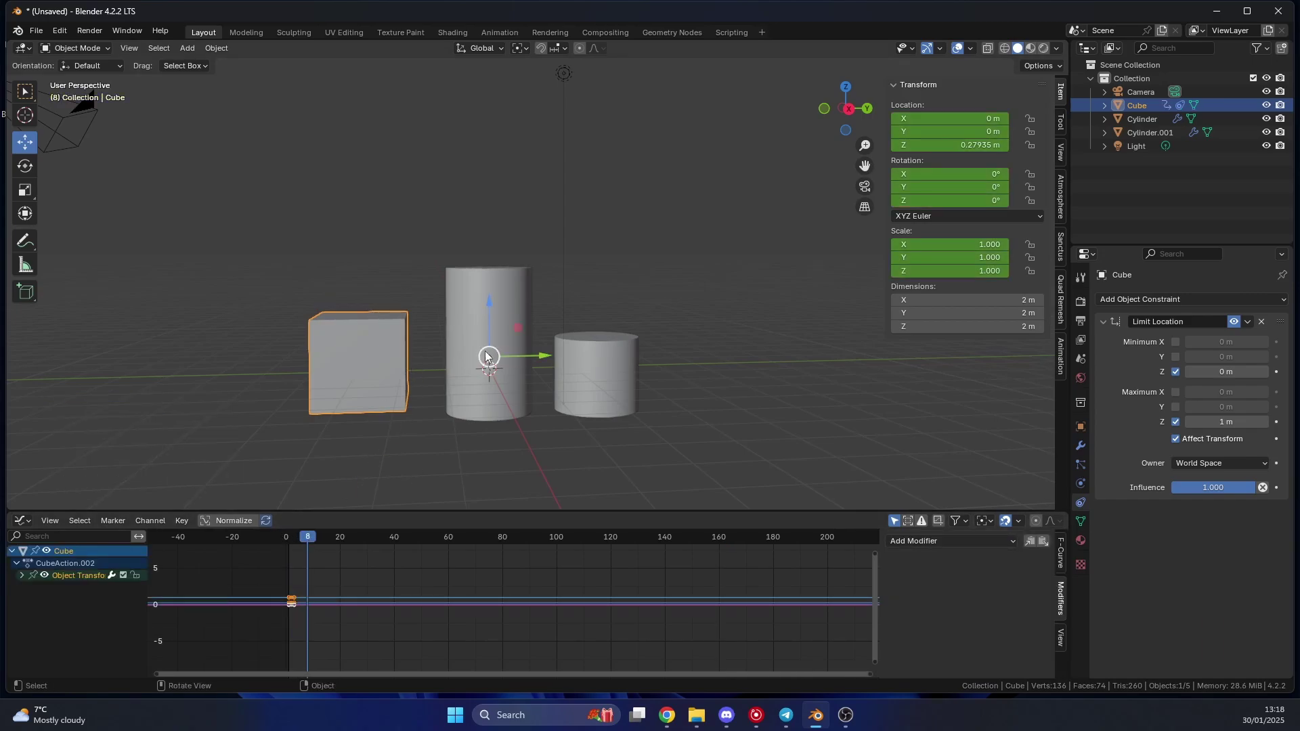
{"action": "left_click_drag", "start_coordinate": [489, 302], "coordinate": [489, 169]}
{"action": "key", "text": "i"}
{"action": "left_click", "coordinate": [318, 596]}
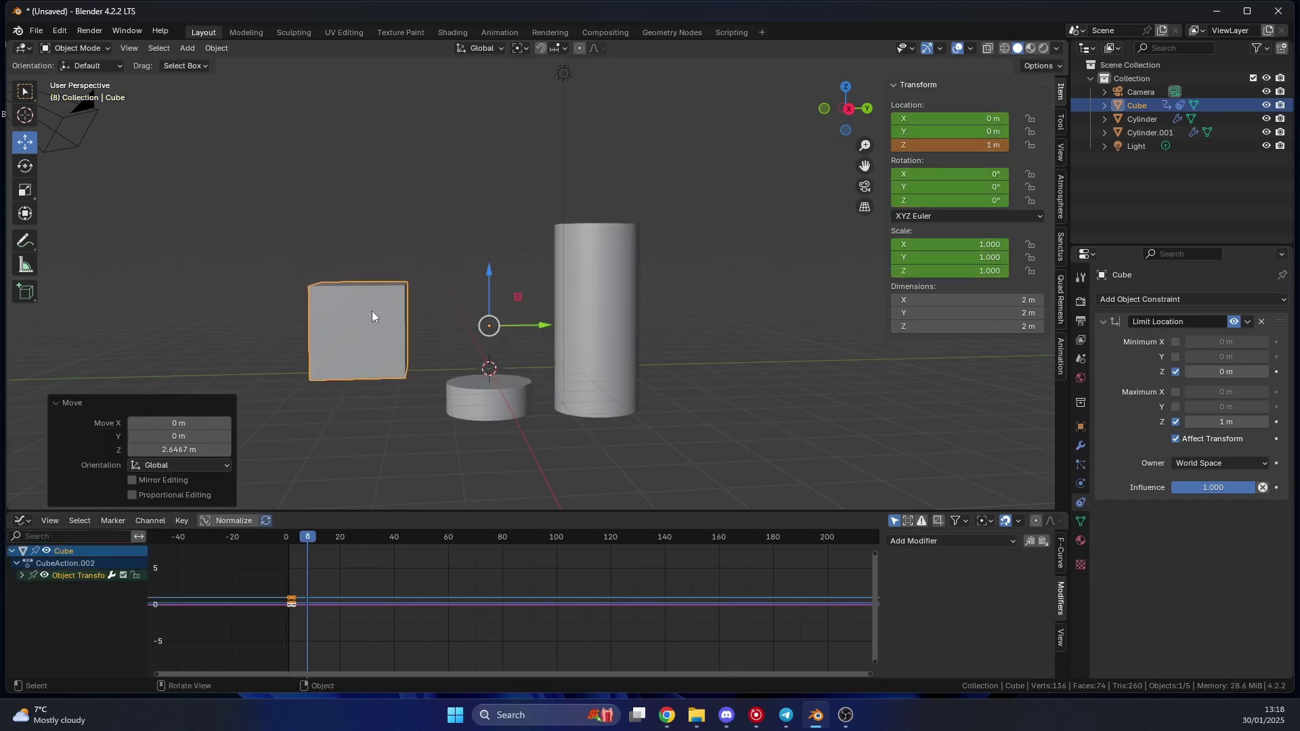
Step: Add a Noise modifier to the cube's Z Location curve in the Graph Editor
{"action": "left_click", "coordinate": [21, 575]}
{"action": "left_click", "coordinate": [26, 607]}
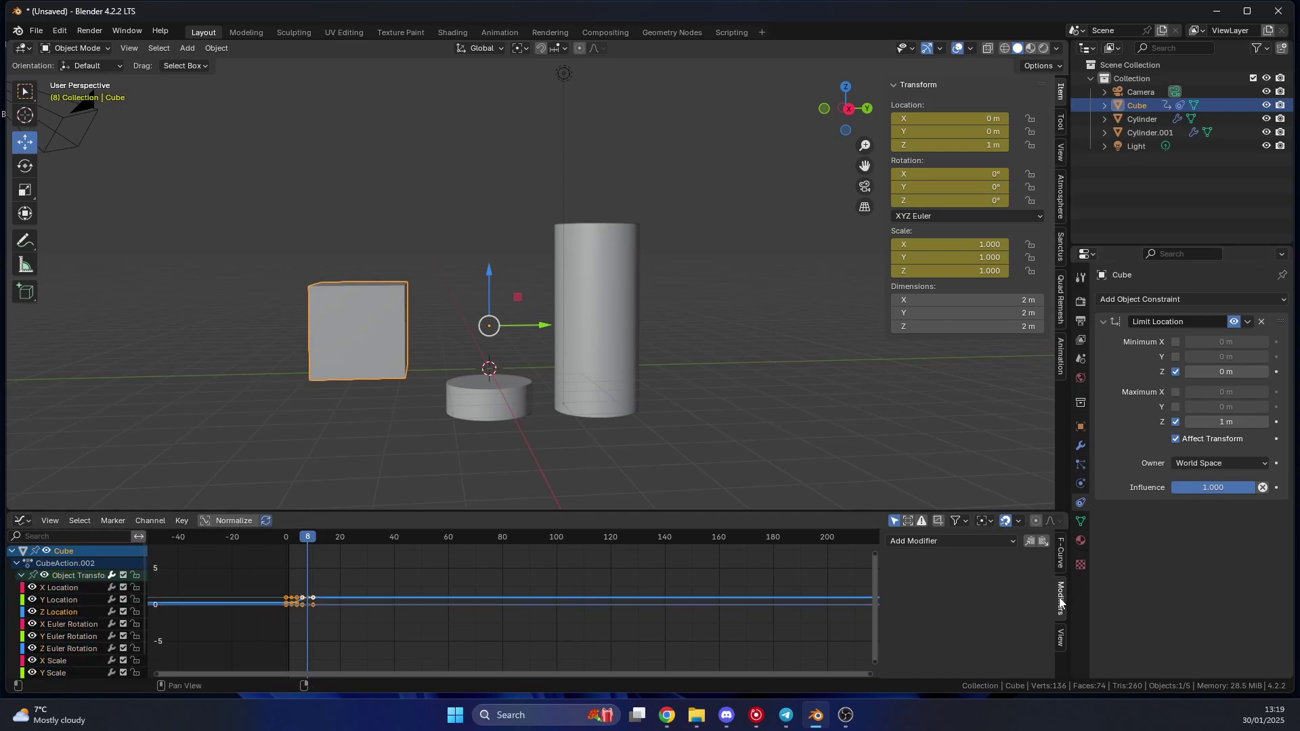
{"action": "left_click", "coordinate": [961, 536]}
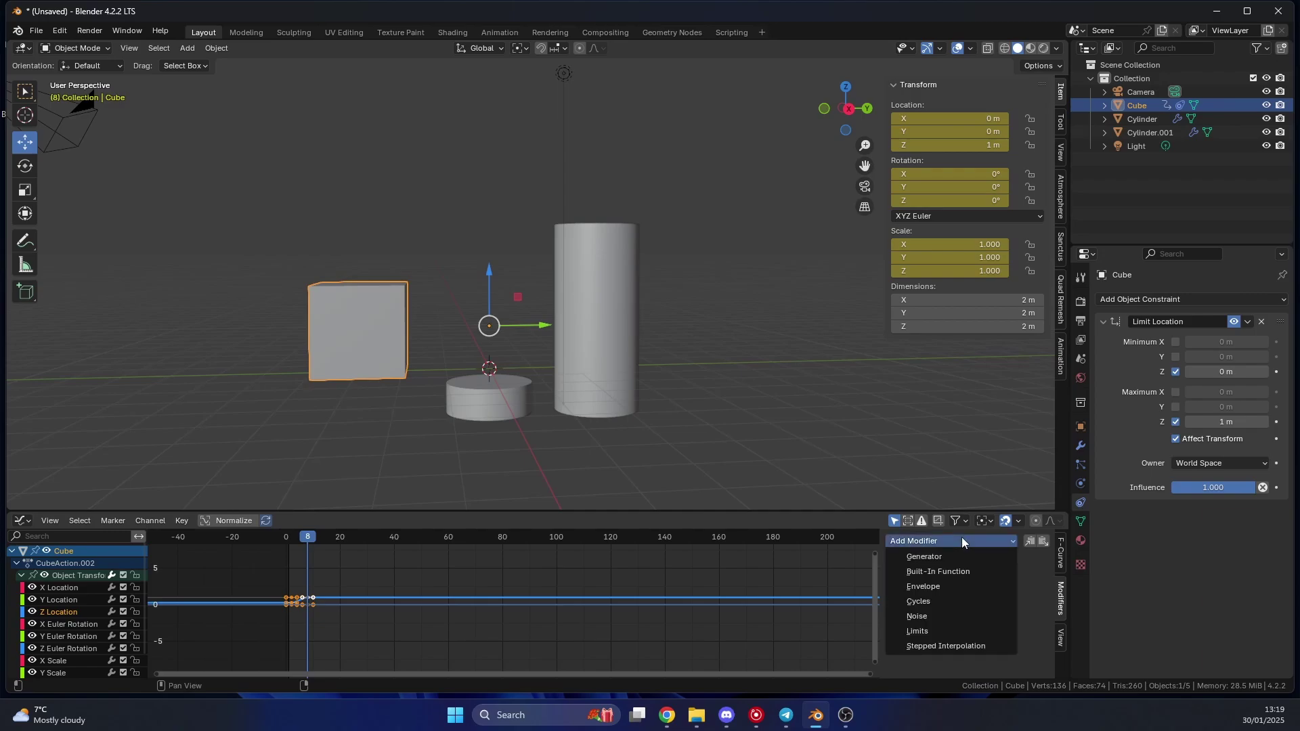
{"action": "left_click", "coordinate": [959, 615]}
Step: Play the animation while tuning the noise to Strength 19.7 and Scale 2.5
{"action": "left_click_drag", "start_coordinate": [962, 600], "coordinate": [1008, 600]}
{"action": "left_click", "coordinate": [999, 615]}
{"action": "type", "text": "11"}
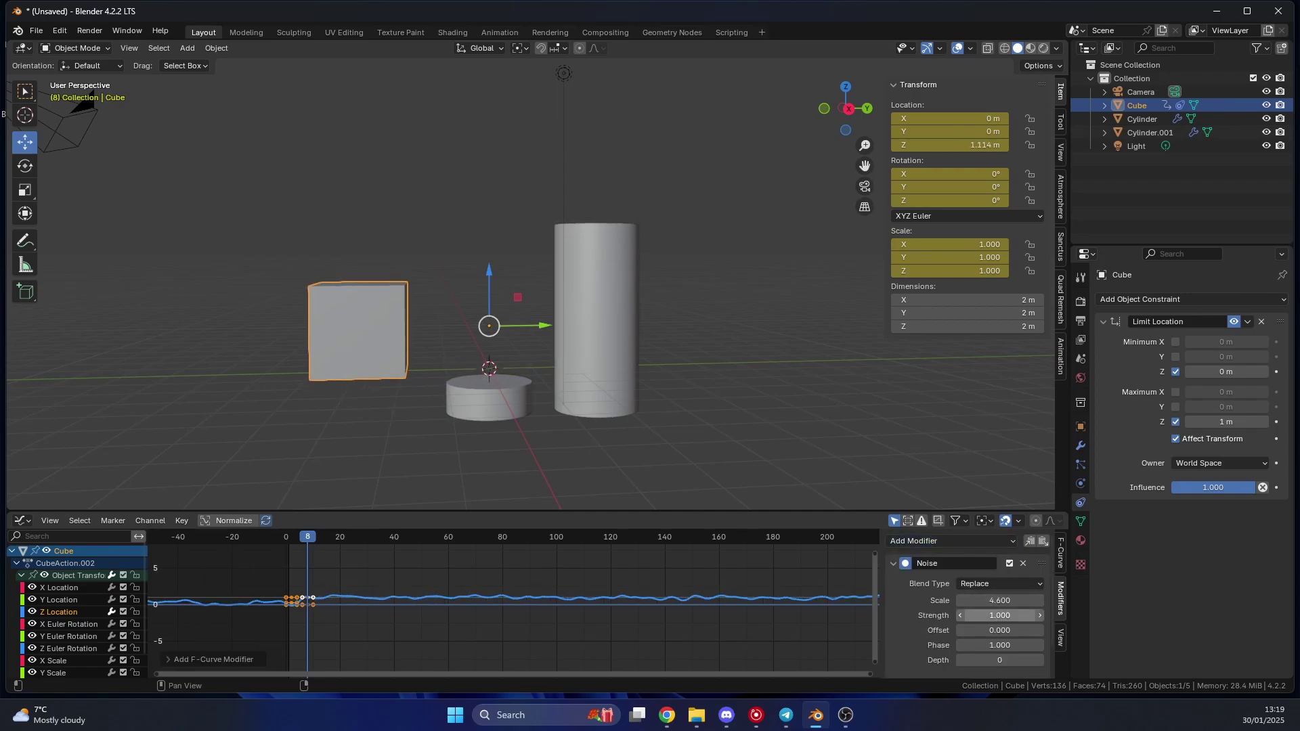
{"action": "key", "text": "Return"}
{"action": "key", "text": "space"}
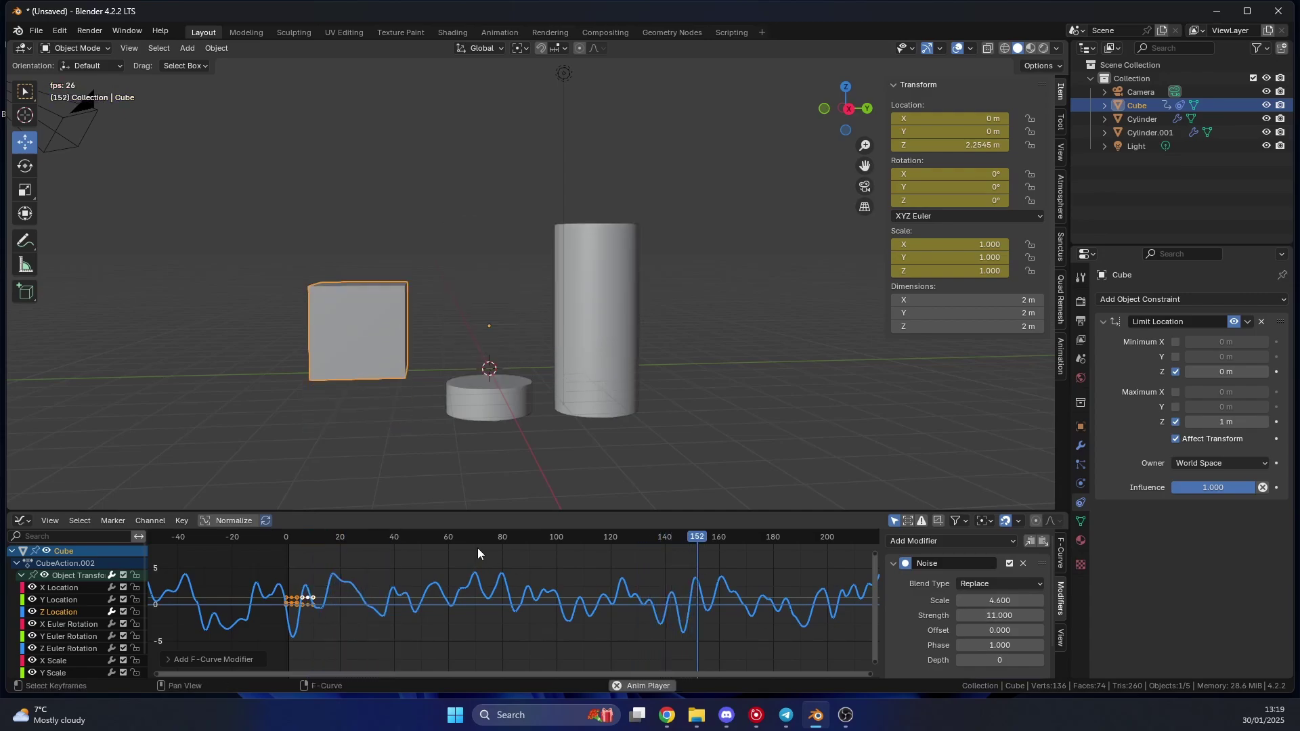
{"action": "mouse_move", "coordinate": [1002, 616]}
{"action": "left_mouse_down"}
{"action": "mouse_move", "coordinate": [1042, 616]}
{"action": "mouse_move", "coordinate": [1016, 615]}
{"action": "left_mouse_up"}
{"action": "left_click_drag", "start_coordinate": [999, 600], "coordinate": [981, 601]}
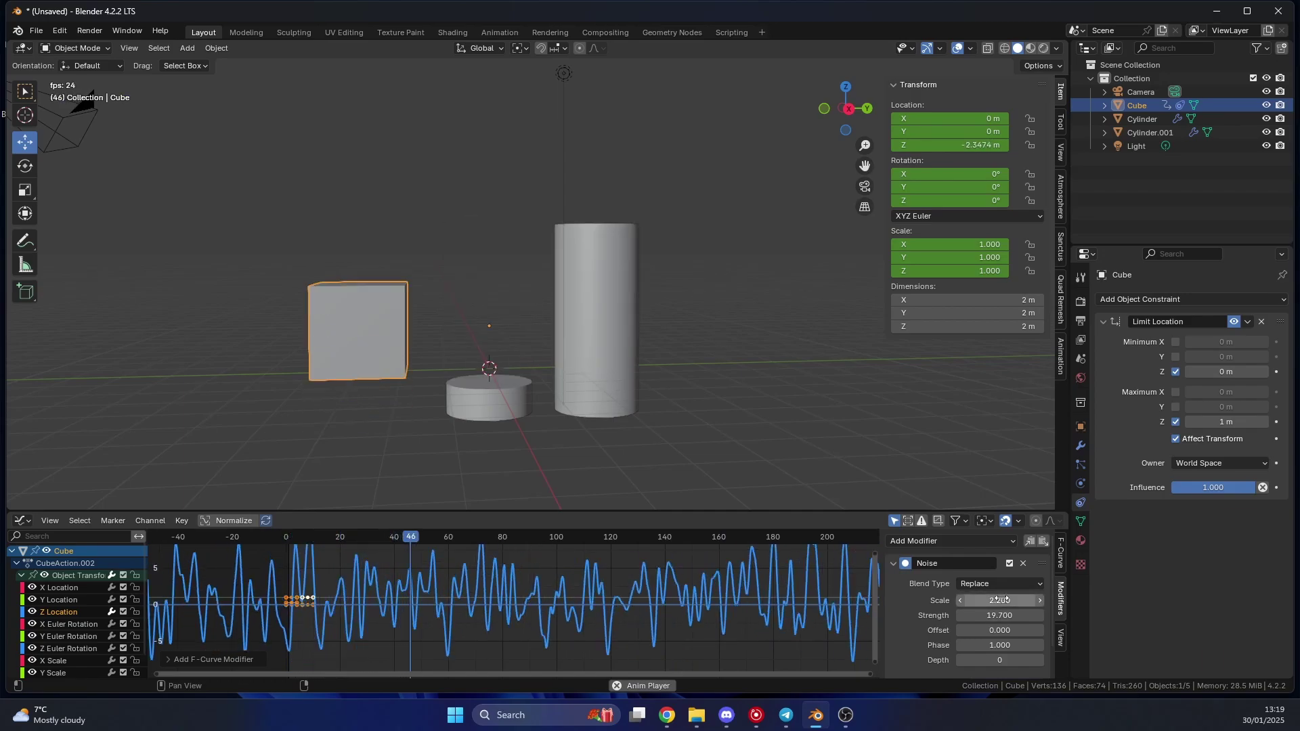